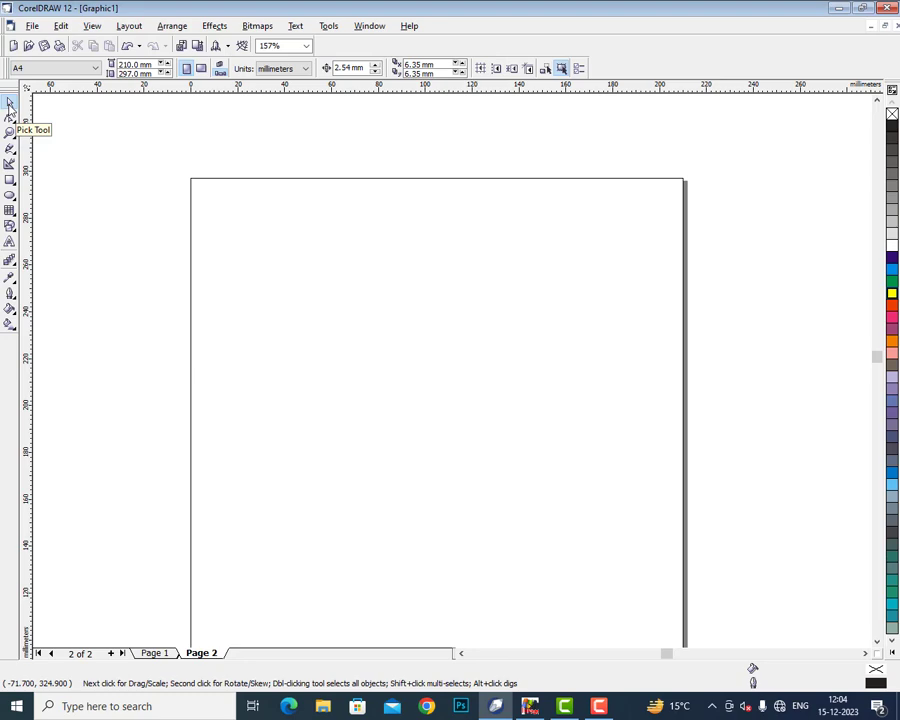
# Draw a rectangle about 92 mm wide and 105 mm high, and move it up slightly on the page.
pyautogui.click(9, 180)
pyautogui.moveTo(294, 247); pyautogui.dragTo(512, 495)
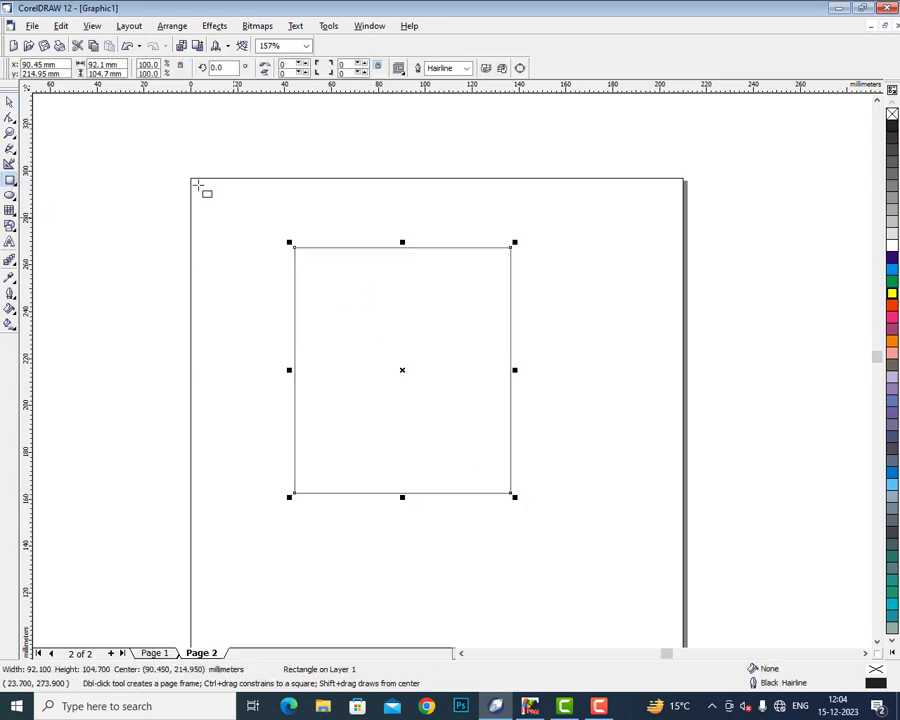
pyautogui.click(10, 106)
pyautogui.moveTo(426, 373)
pyautogui.mouseDown()
pyautogui.moveTo(577, 360)
pyautogui.moveTo(418, 376)
pyautogui.mouseUp()
pyautogui.moveTo(418, 376); pyautogui.dragTo(417, 346)
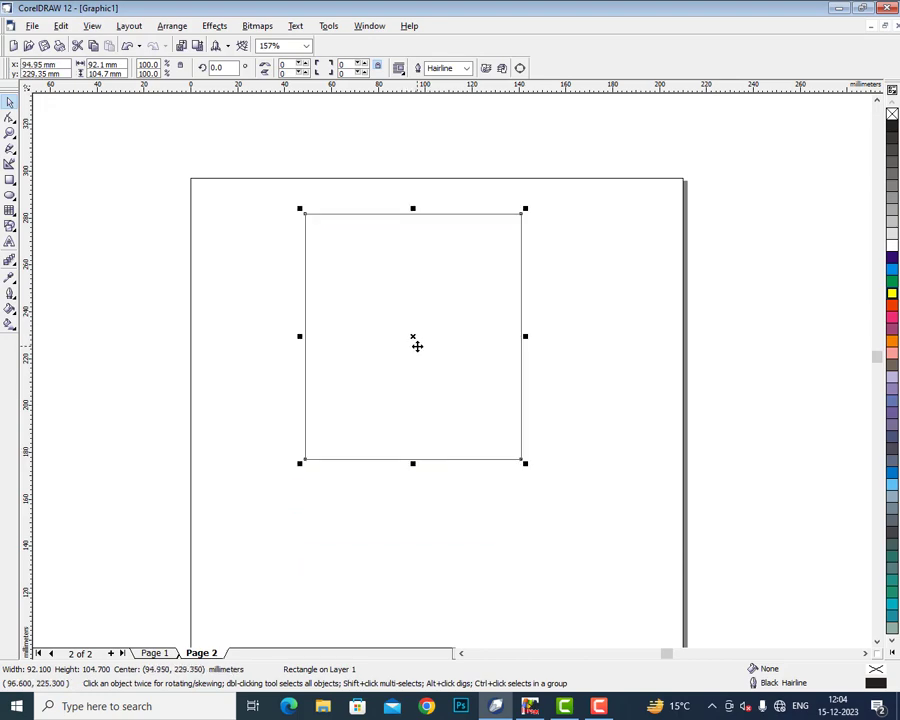
# Round all four corners of the rectangle with the Shape tool to a roundness of about 33.
pyautogui.click(10, 118)
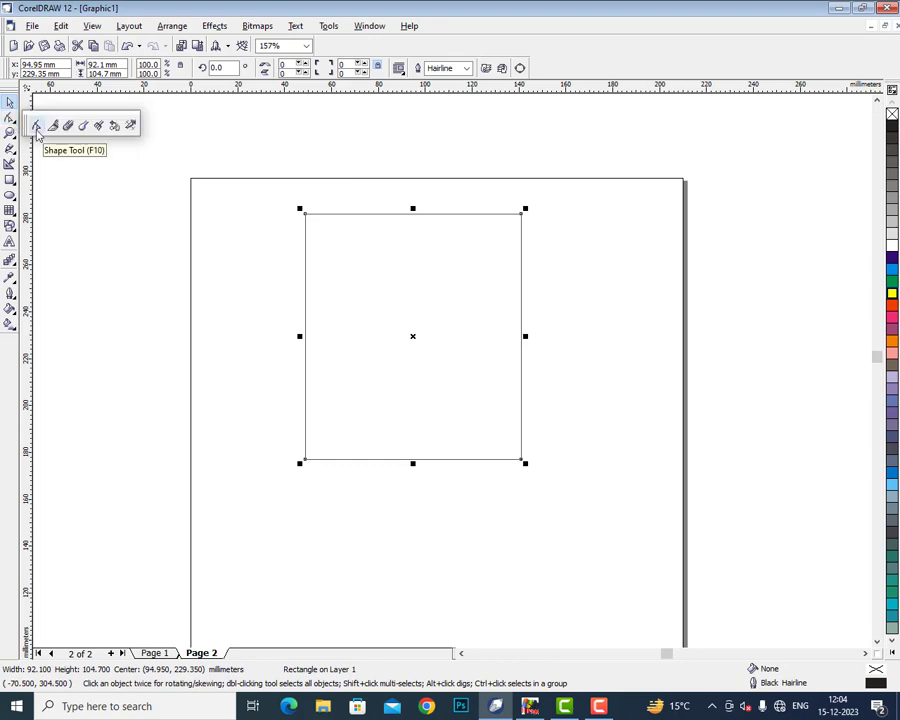
pyautogui.click(36, 126)
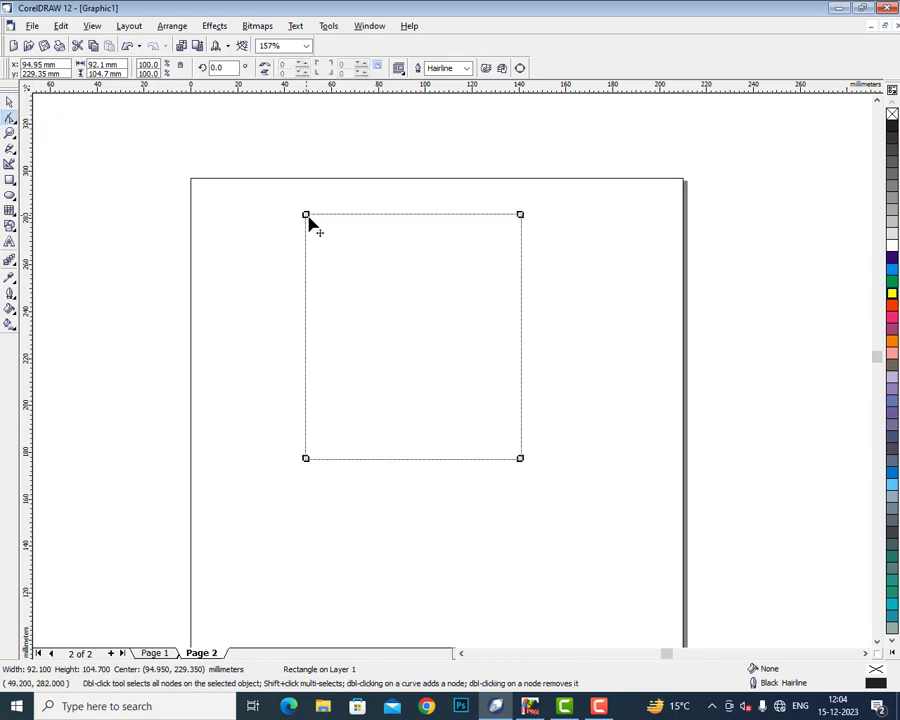
pyautogui.moveTo(306, 216); pyautogui.dragTo(342, 257)
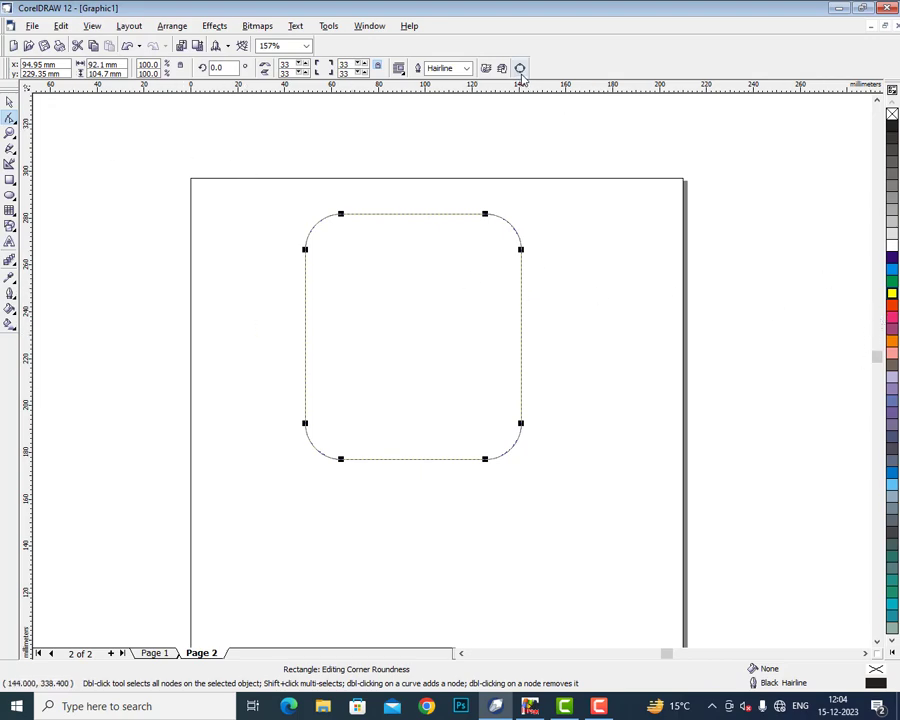
# Activate the Knife tool and fill the rounded rectangle with green.
pyautogui.click(11, 118)
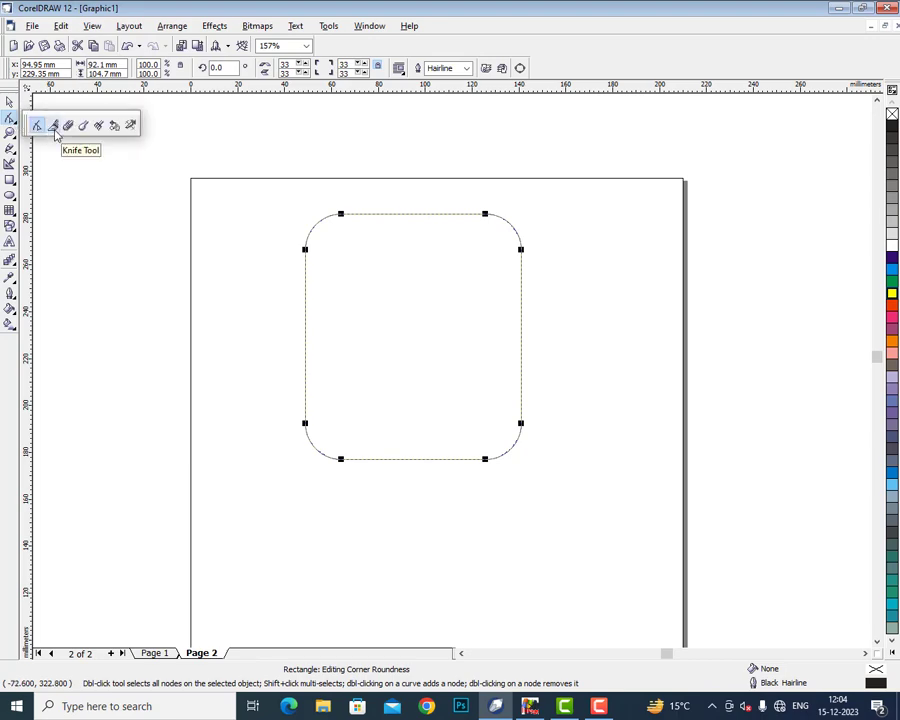
pyautogui.click(55, 126)
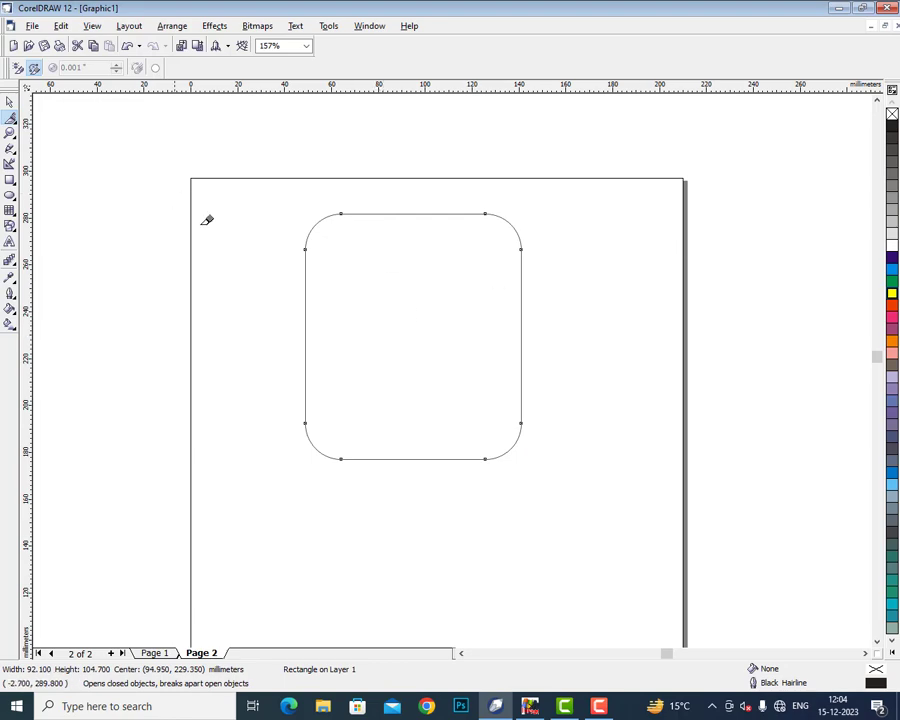
pyautogui.click(892, 282)
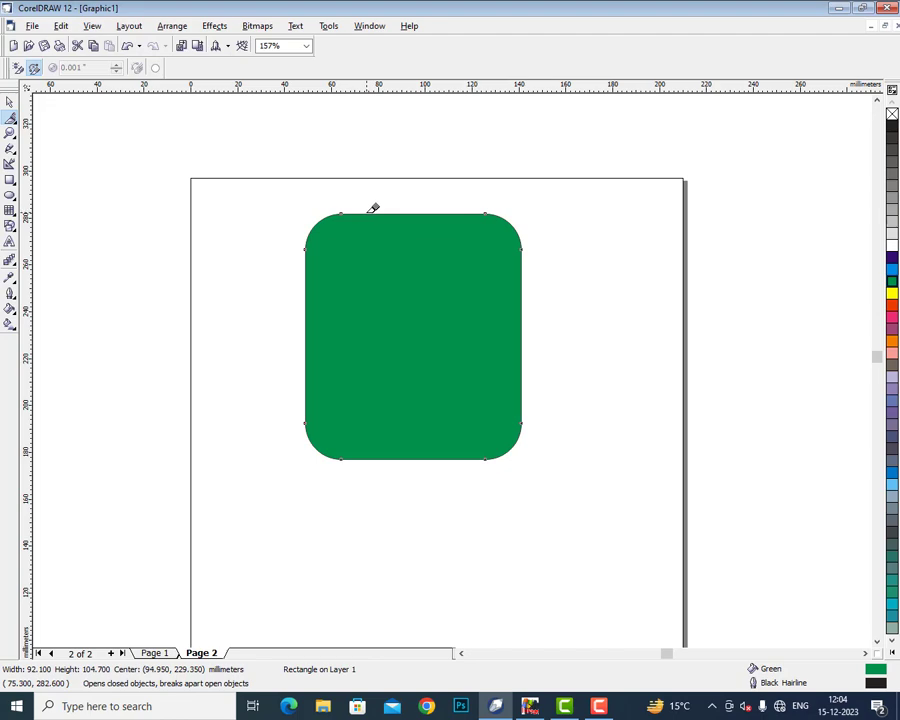
# Cut the green shape along a wavy freehand line from its upper to lower edge and pull the larger right-hand piece away.
pyautogui.click(368, 212)
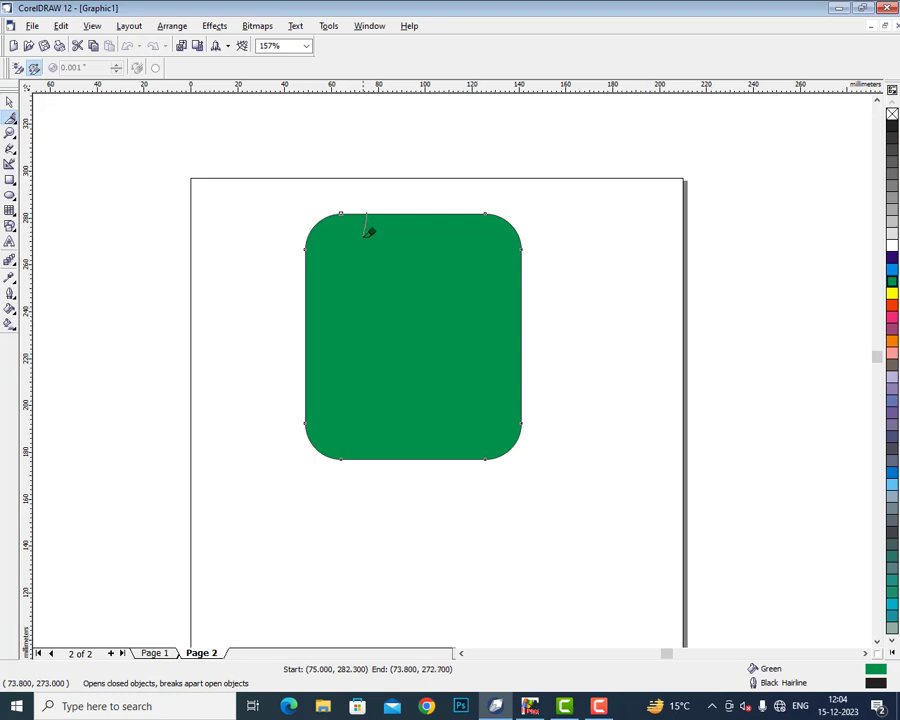
pyautogui.moveTo(368, 232)
pyautogui.mouseDown()
pyautogui.moveTo(358, 261)
pyautogui.moveTo(378, 287)
pyautogui.moveTo(370, 310)
pyautogui.moveTo(385, 330)
pyautogui.moveTo(383, 360)
pyautogui.moveTo(405, 394)
pyautogui.moveTo(399, 424)
pyautogui.moveTo(422, 455)
pyautogui.mouseUp()
pyautogui.press('space')
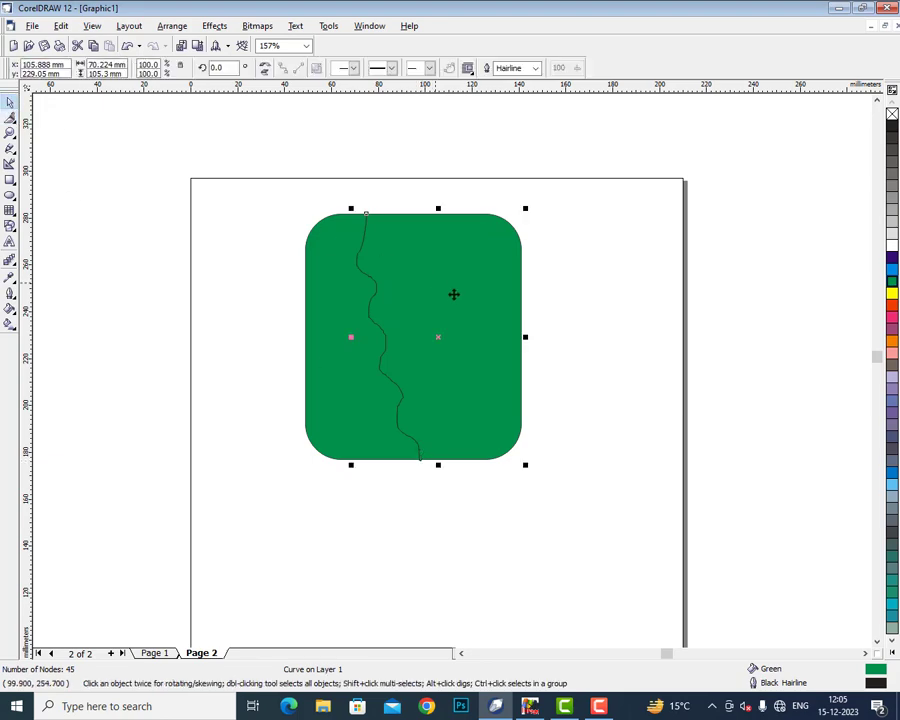
pyautogui.moveTo(454, 293); pyautogui.dragTo(498, 325)
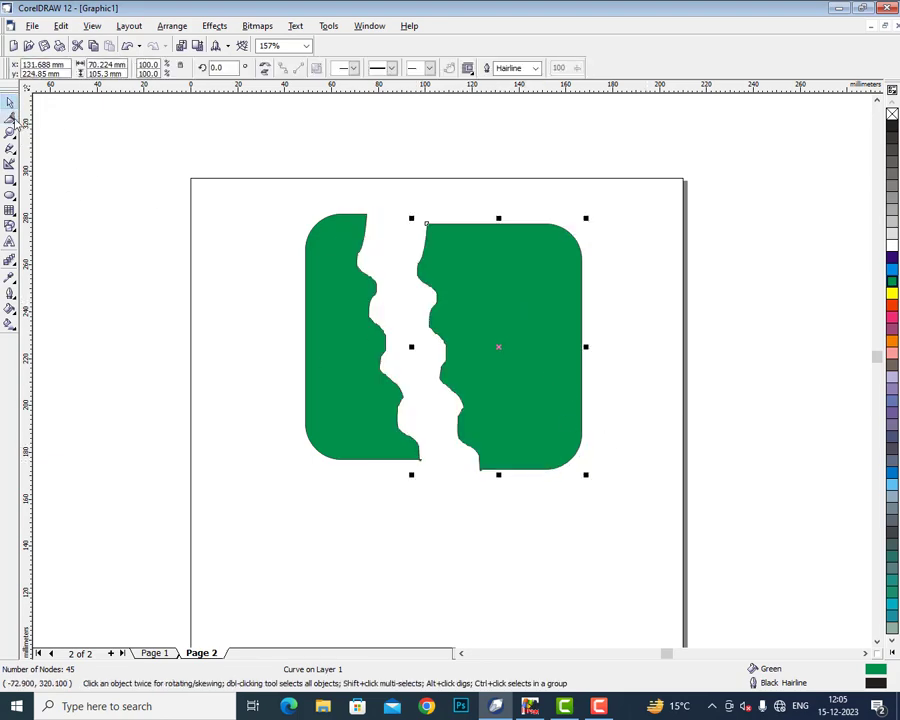
# Set the Knife tool to leave cuts as one object and slice the larger piece along a wavy line from upper to lower edge.
pyautogui.click(12, 118)
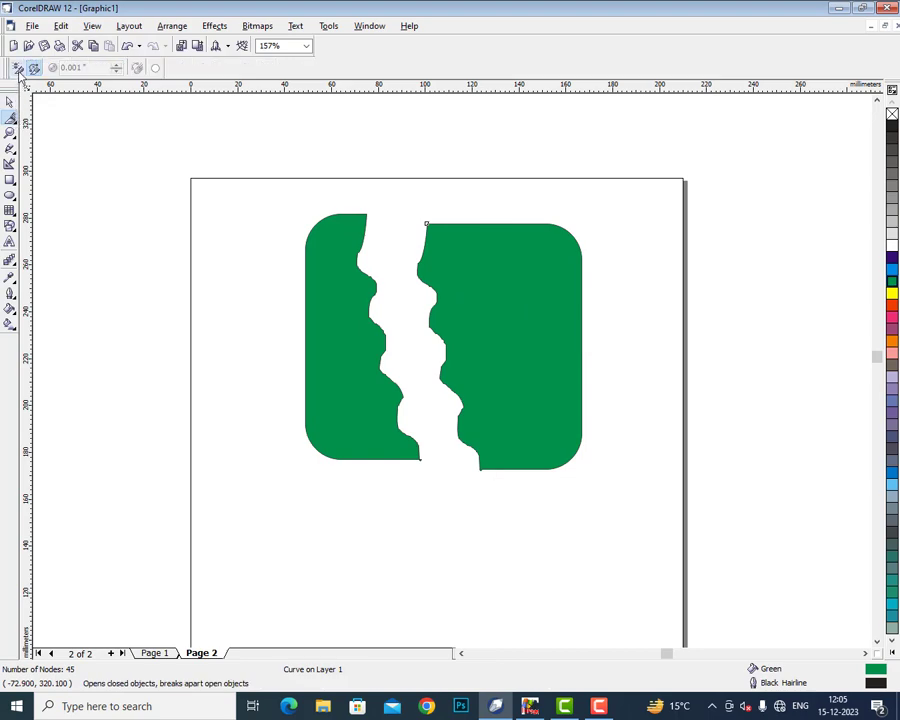
pyautogui.click(18, 68)
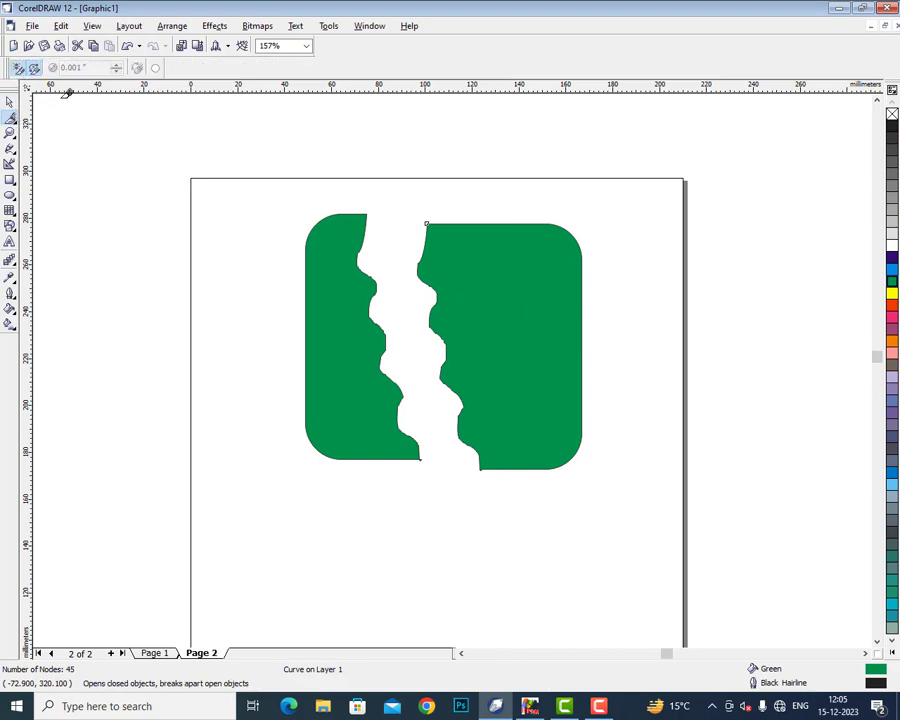
pyautogui.click(511, 218)
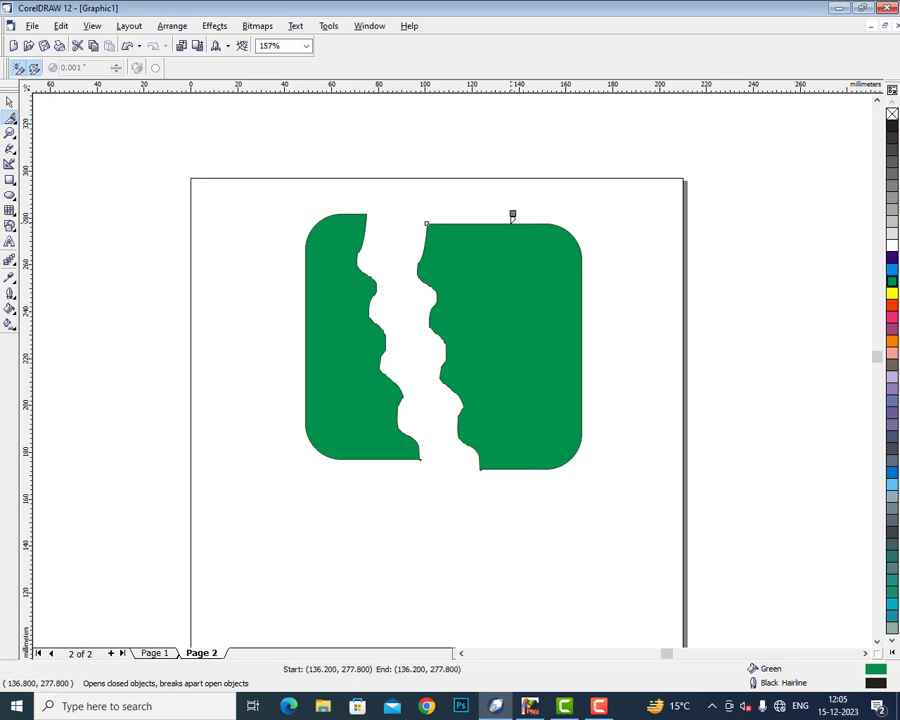
pyautogui.moveTo(512, 216); pyautogui.dragTo(555, 465)
# Shift the newly cut piece slightly, break it apart, and move its right-hand strip away from the middle piece.
pyautogui.click(9, 101)
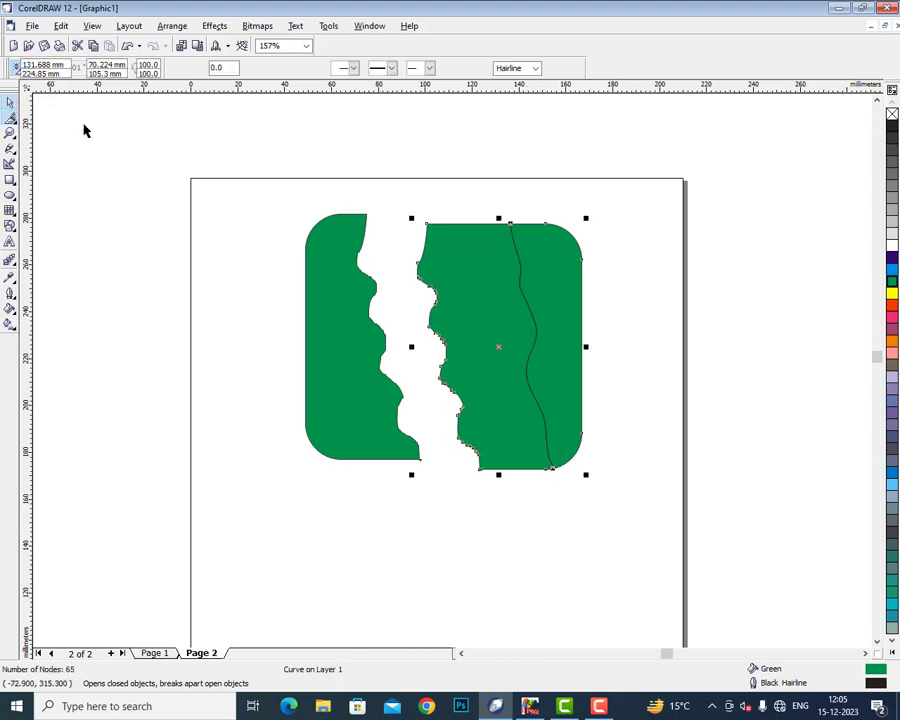
pyautogui.moveTo(532, 312); pyautogui.dragTo(555, 310)
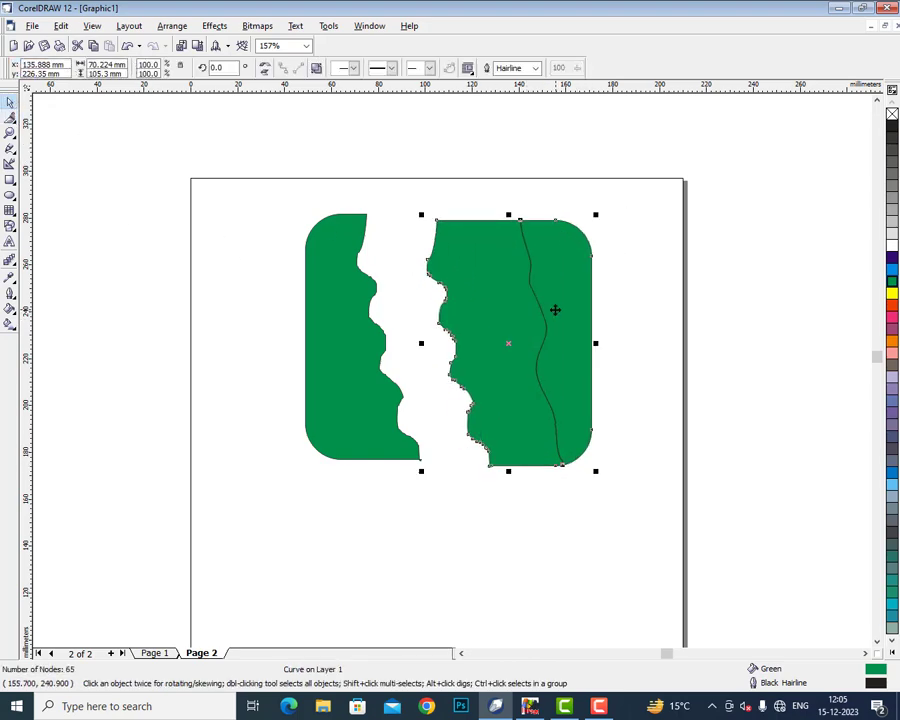
pyautogui.click(315, 68)
pyautogui.click(579, 274)
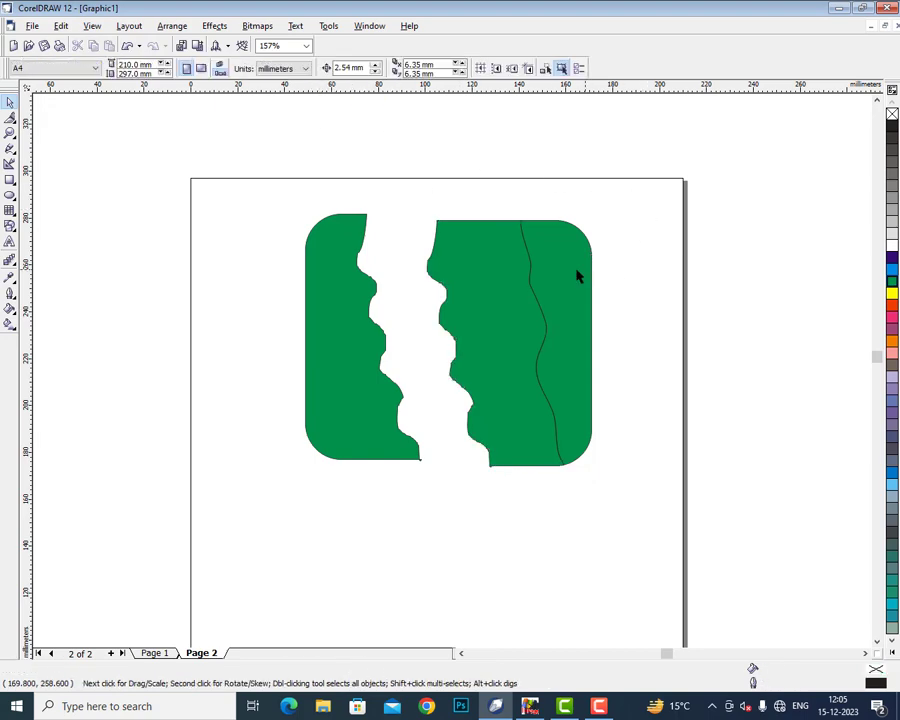
pyautogui.moveTo(579, 274); pyautogui.dragTo(626, 283)
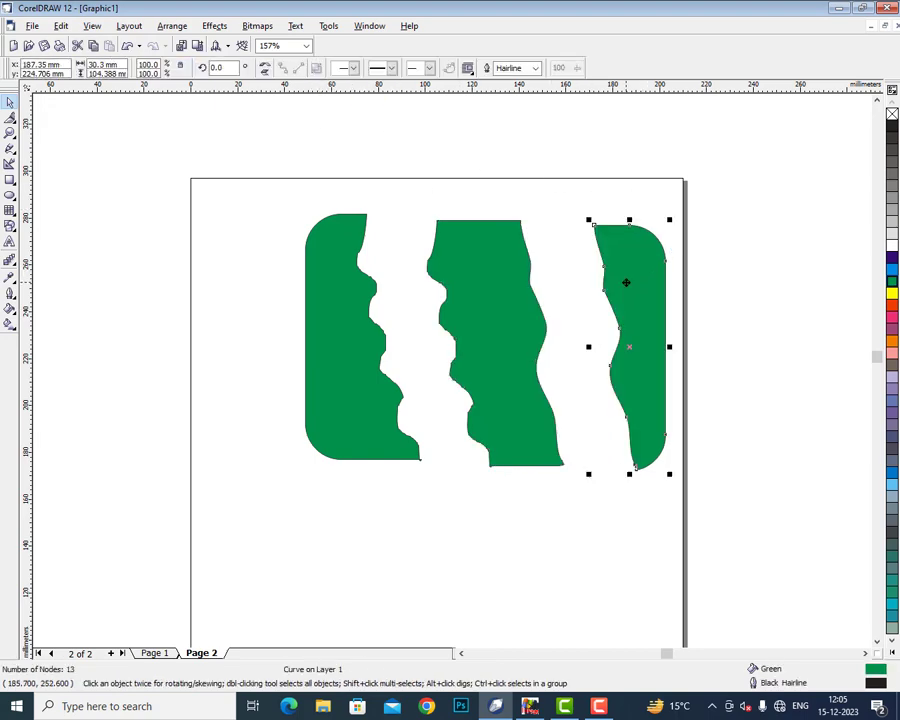
# Turn off the Knife tool's option to close objects automatically on cutting.
pyautogui.click(14, 119)
pyautogui.click(14, 119)
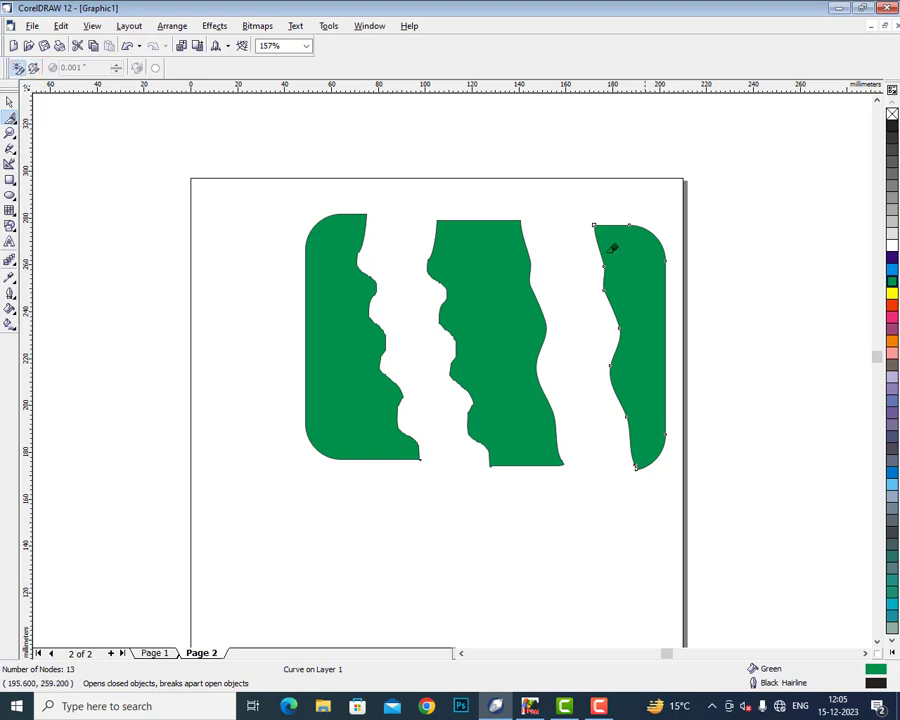
# Select the middle green piece and set up the Eraser tool with a thickness of 10 mm.
pyautogui.click(9, 101)
pyautogui.click(491, 308)
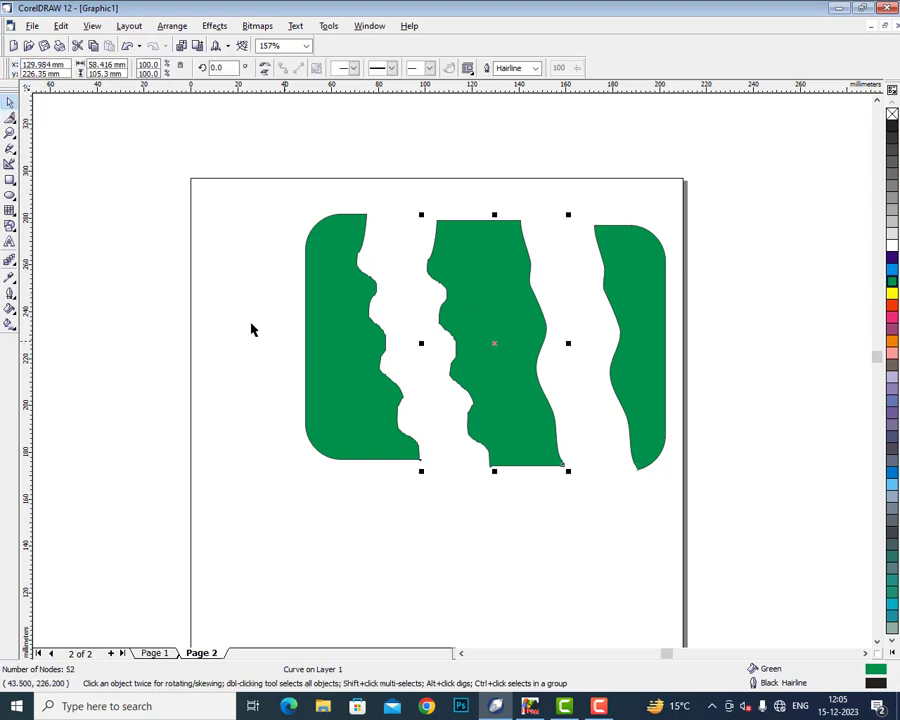
pyautogui.click(9, 116)
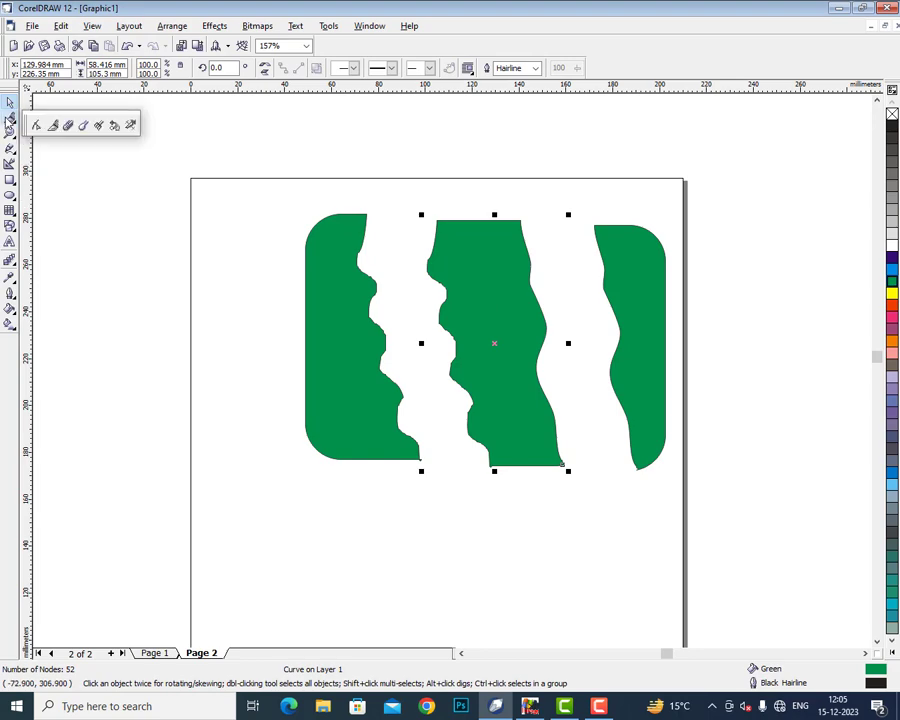
pyautogui.click(68, 126)
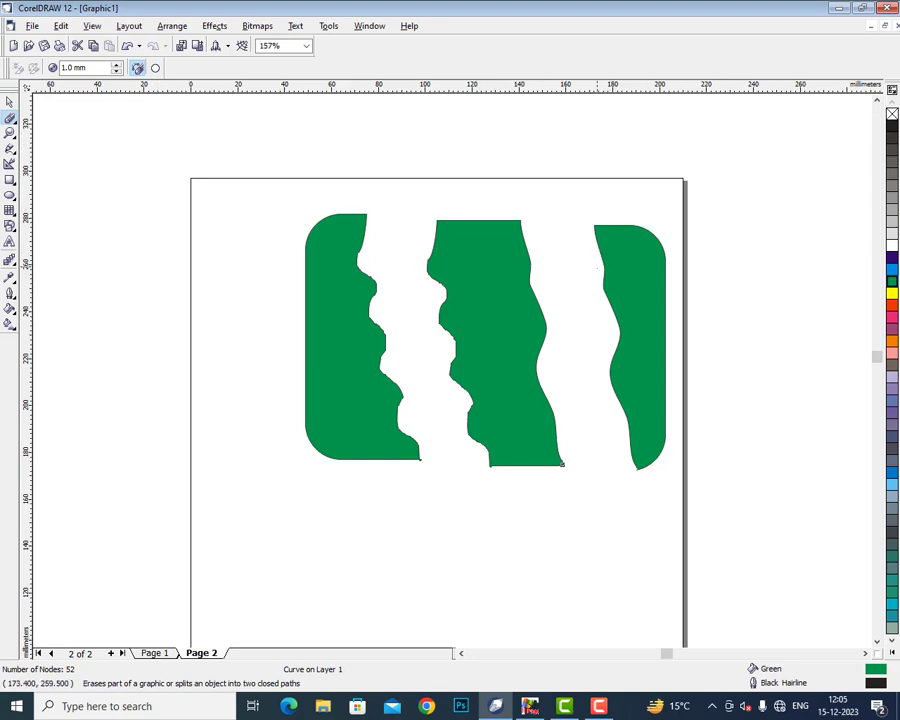
pyautogui.click(97, 68)
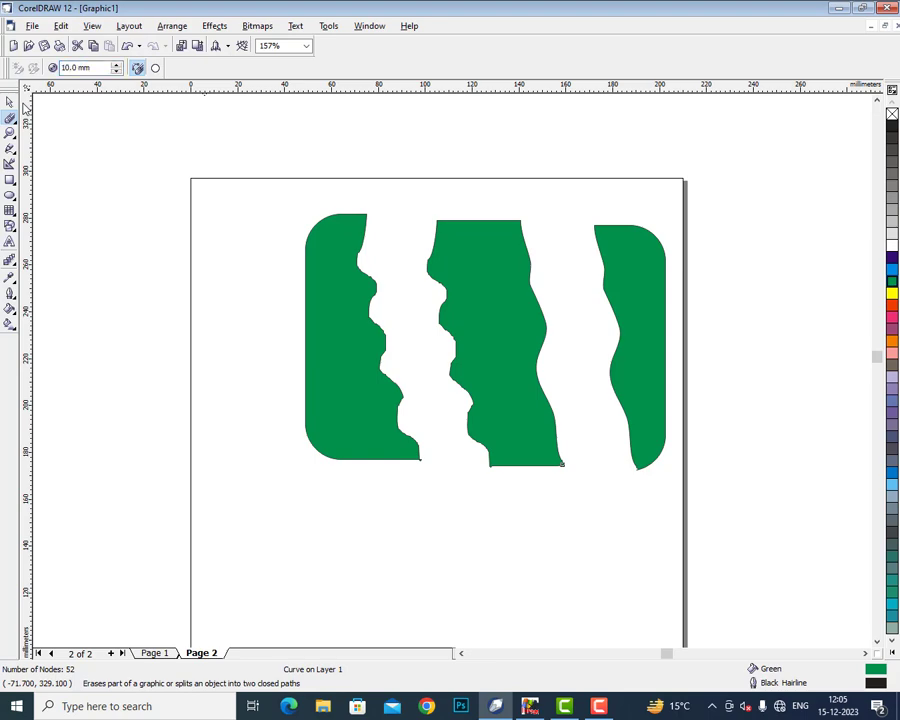
# Erase the upper edge of the middle piece, a round hole below it, and a straight band through its lower part.
pyautogui.click(452, 237)
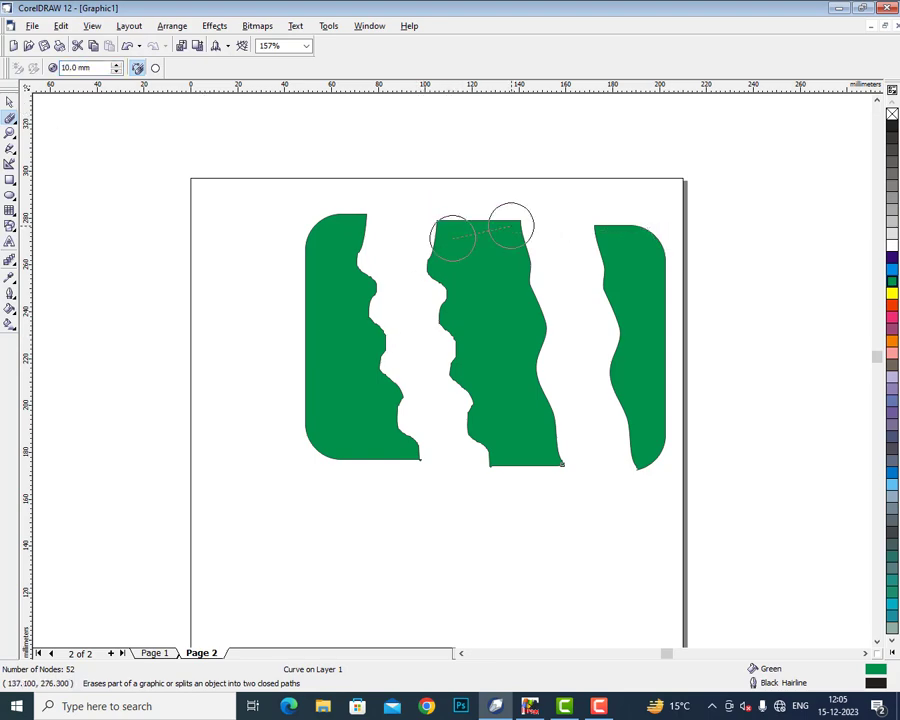
pyautogui.click(511, 226)
pyautogui.click(489, 290)
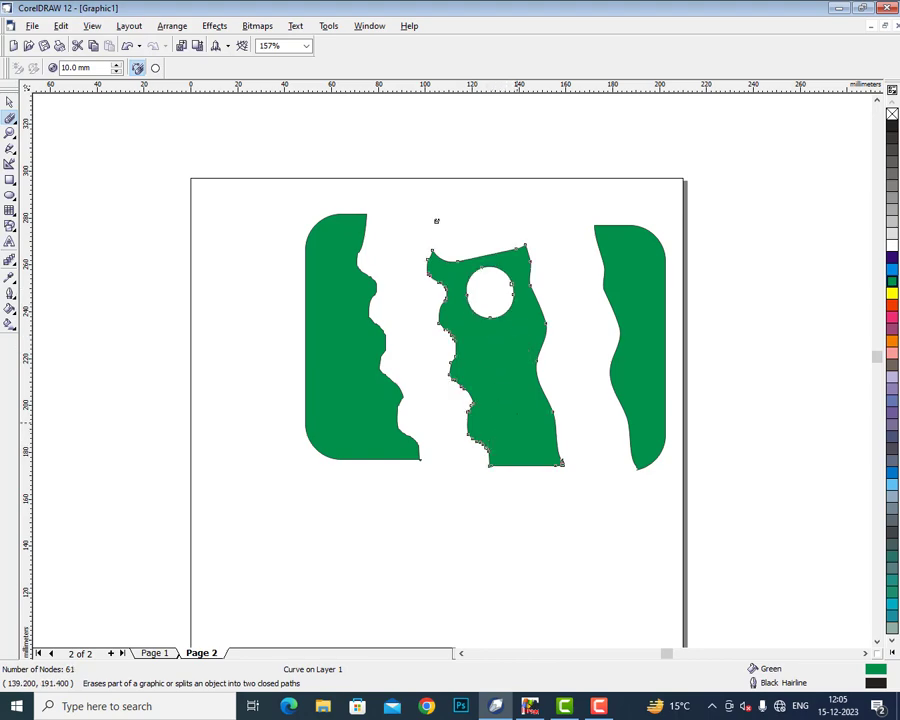
pyautogui.click(514, 398)
pyautogui.click(504, 332)
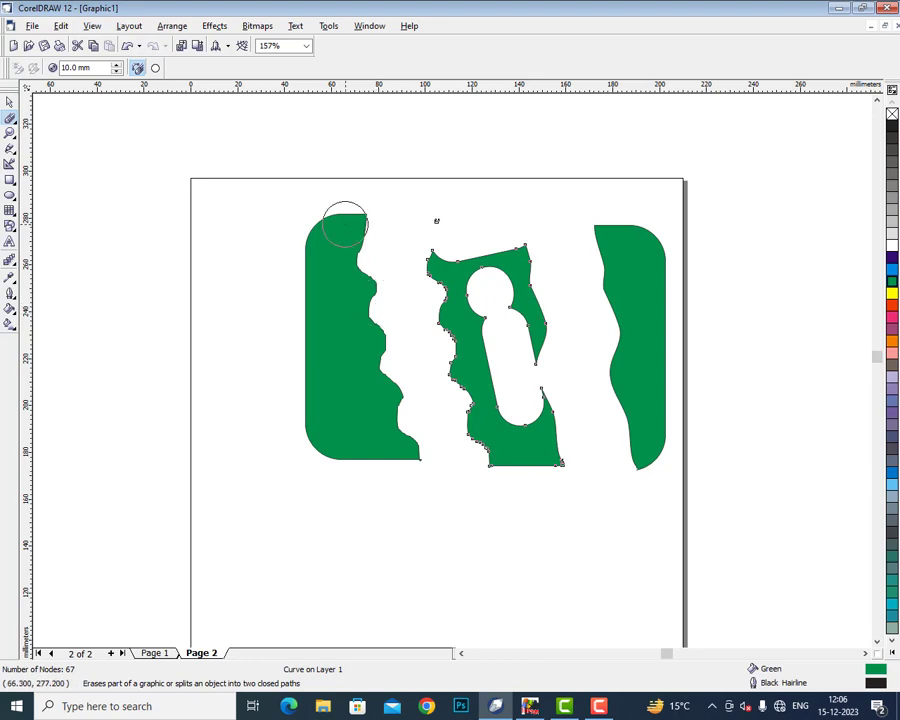
# Import 00852_sunlitspan_2560x1600 from the Background folder on drive F and place it about 170 mm wide over the lower part of the green pieces.
pyautogui.click(182, 47)
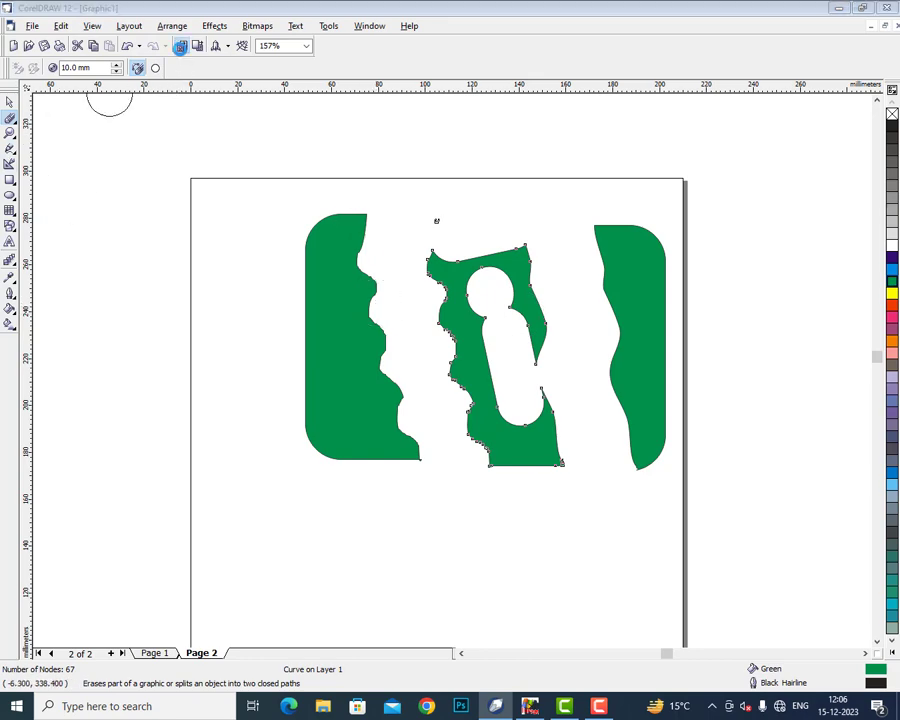
pyautogui.moveTo(592, 283); pyautogui.dragTo(592, 318)
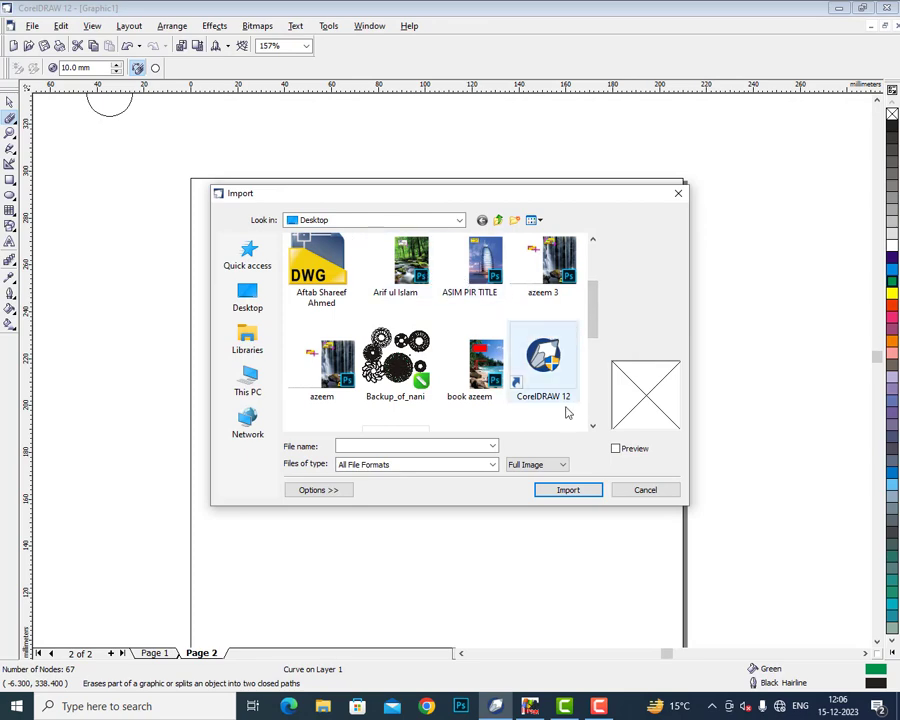
pyautogui.click(390, 220)
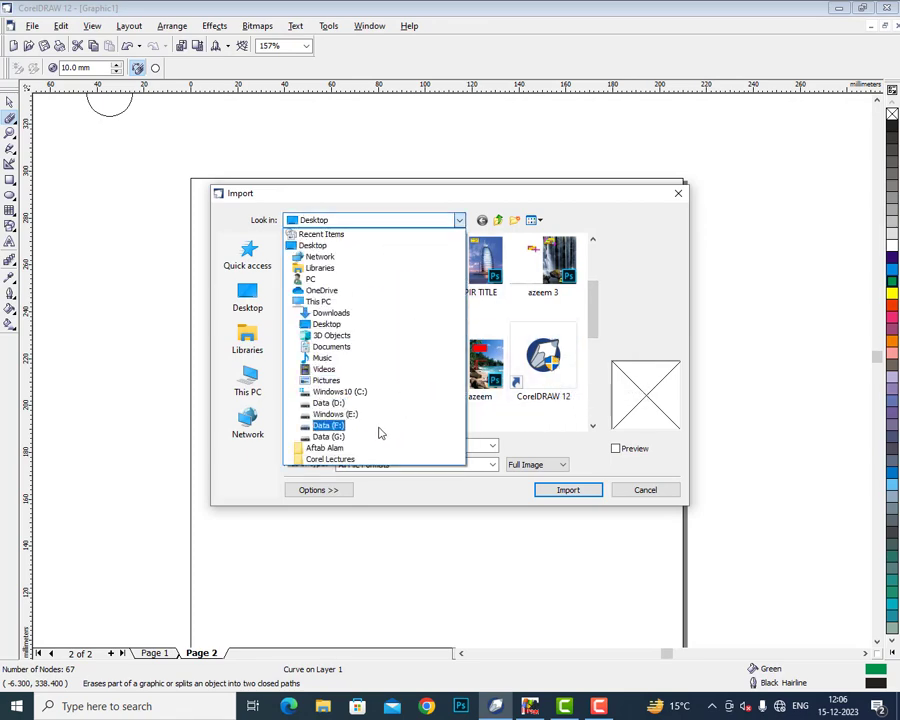
pyautogui.click(379, 427)
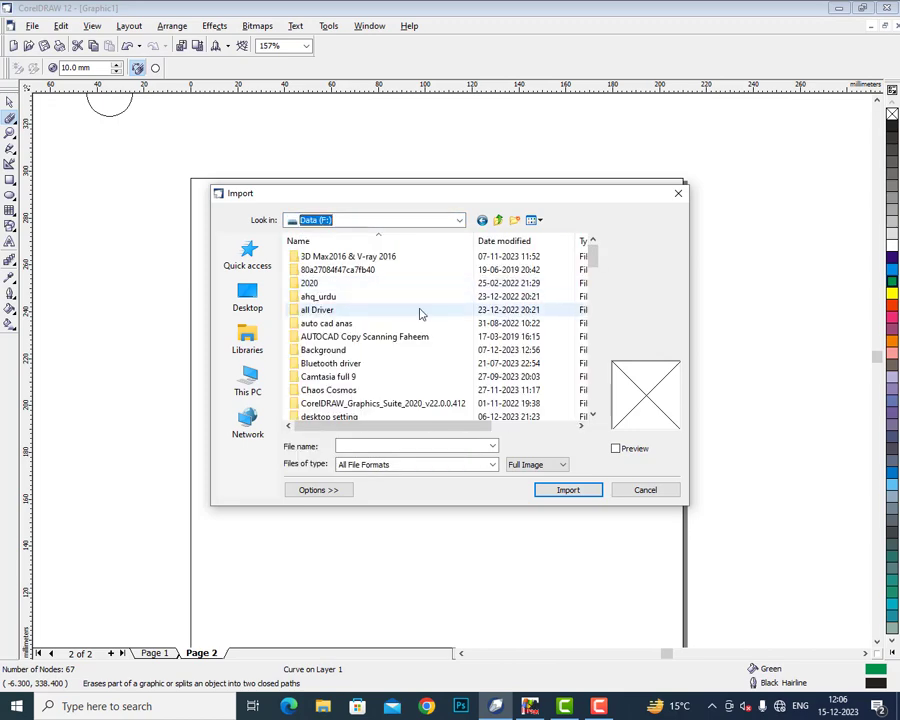
pyautogui.doubleClick(337, 357)
pyautogui.scroll(-5, 592, 280)
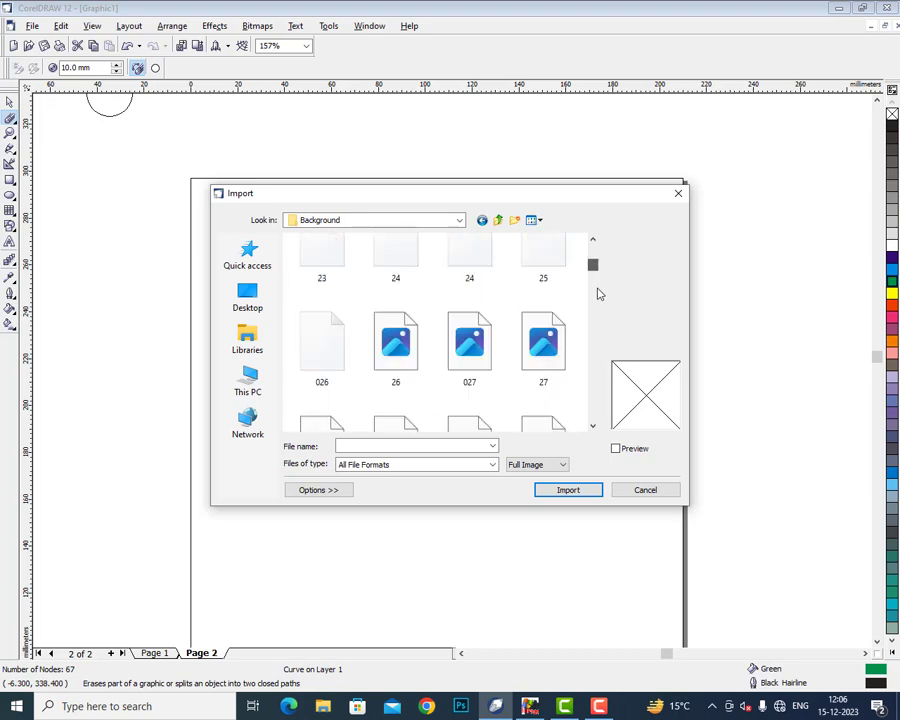
pyautogui.click(468, 290)
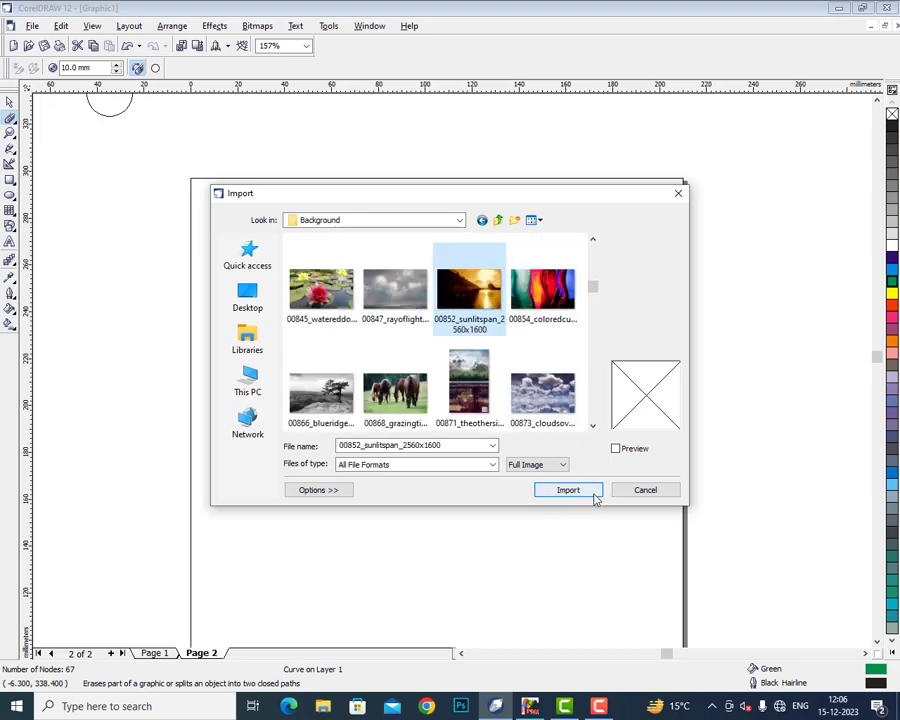
pyautogui.click(590, 491)
pyautogui.moveTo(248, 355); pyautogui.dragTo(656, 610)
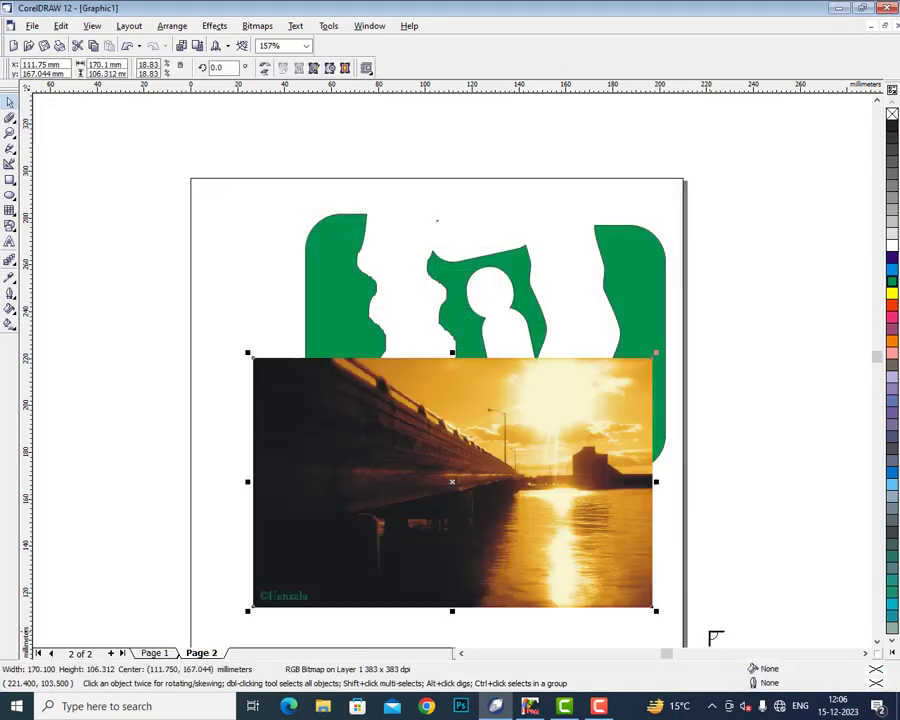
# Erase an irregular border around all four sides of the imported photo with the 10 mm Eraser tool.
pyautogui.click(10, 118)
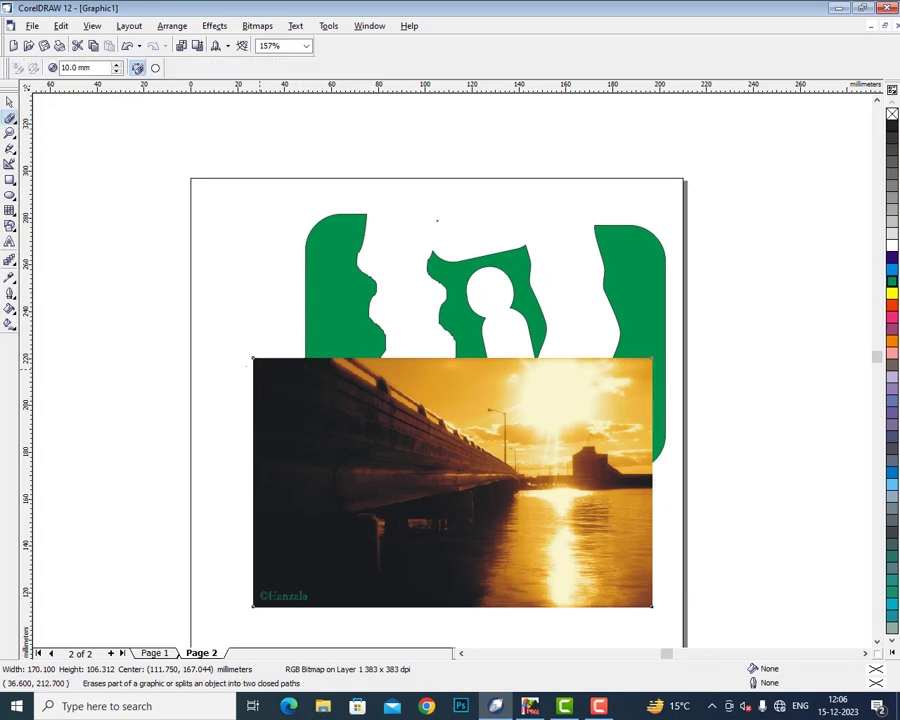
pyautogui.moveTo(252, 363)
pyautogui.mouseDown()
pyautogui.moveTo(267, 355)
pyautogui.moveTo(233, 438)
pyautogui.moveTo(227, 599)
pyautogui.moveTo(426, 605)
pyautogui.moveTo(652, 588)
pyautogui.moveTo(648, 400)
pyautogui.moveTo(616, 361)
pyautogui.moveTo(226, 385)
pyautogui.mouseUp()
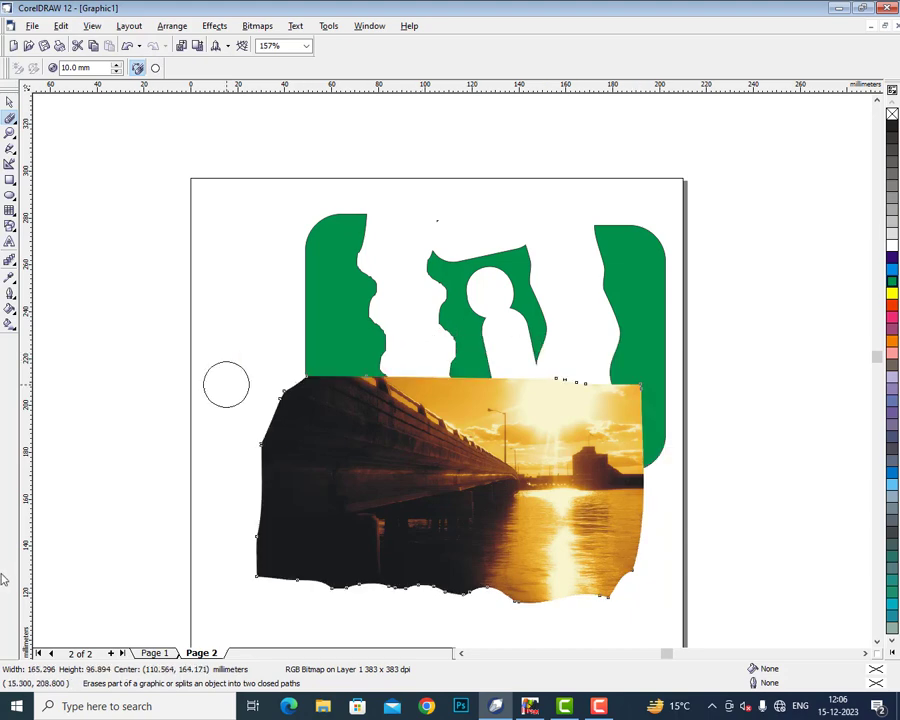
# Smudge three long strands out of the left green piece's outer edge, one from its upper inner corner, and two slits into its wavy edge with a 2 mm nib.
pyautogui.click(10, 118)
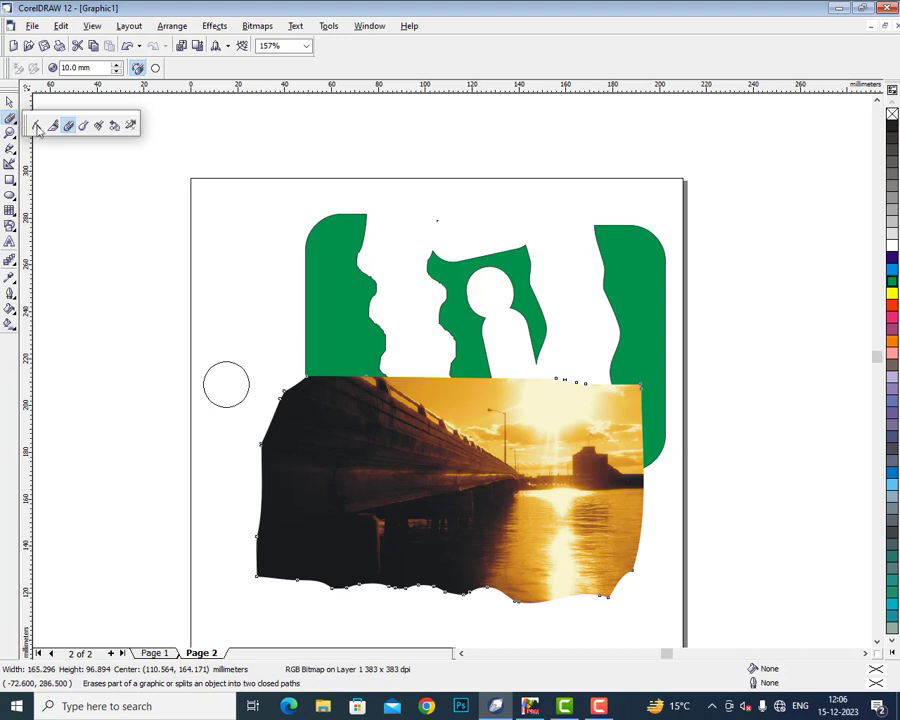
pyautogui.click(84, 126)
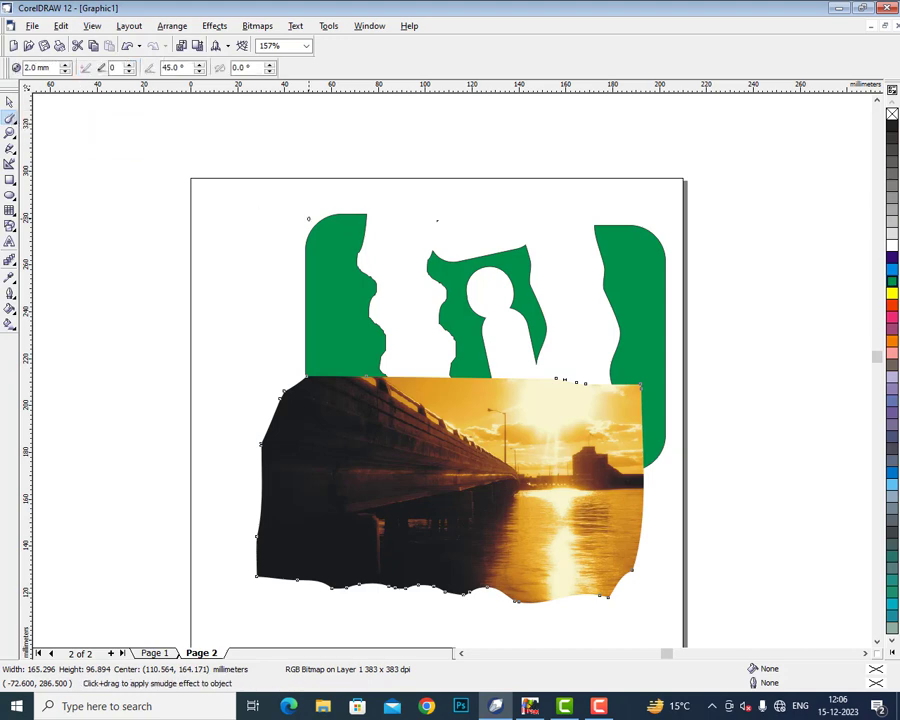
pyautogui.moveTo(250, 208); pyautogui.dragTo(161, 184)
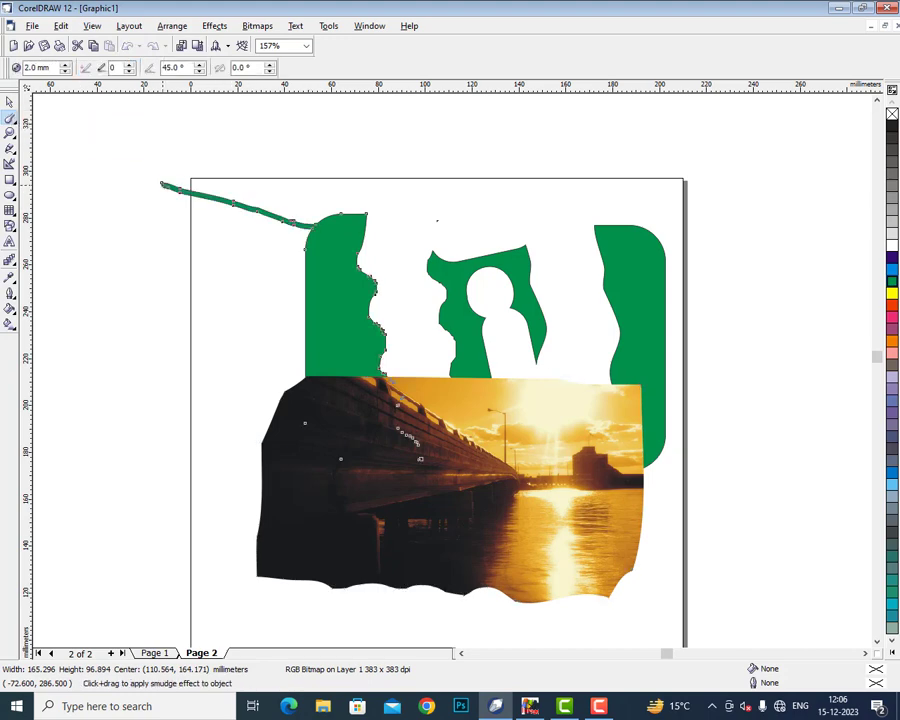
pyautogui.moveTo(305, 260); pyautogui.dragTo(150, 264)
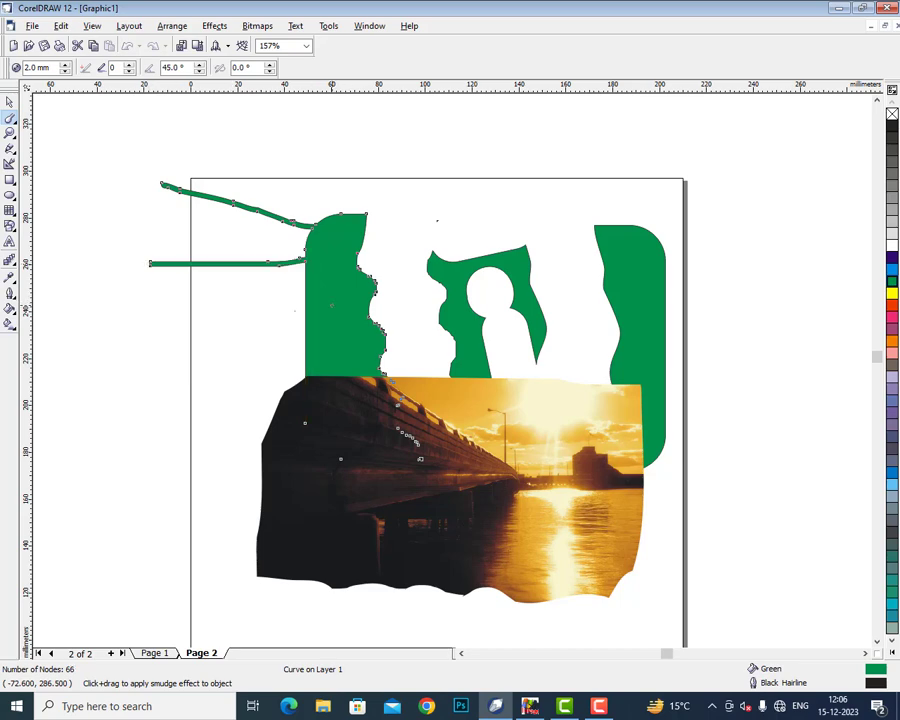
pyautogui.moveTo(305, 310); pyautogui.dragTo(116, 337)
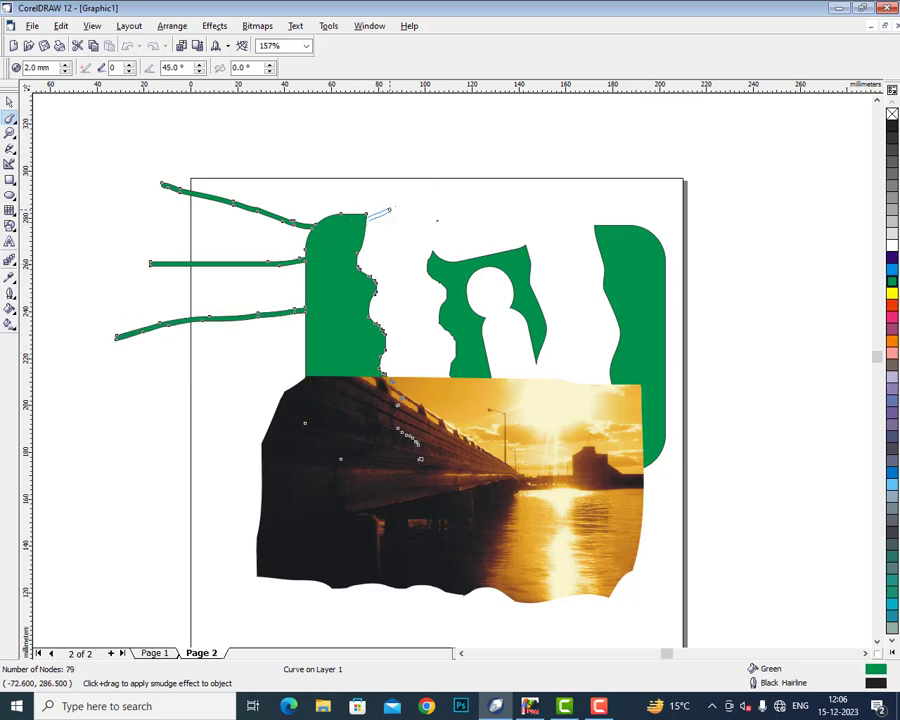
pyautogui.moveTo(395, 206)
pyautogui.mouseDown()
pyautogui.moveTo(406, 196)
pyautogui.moveTo(370, 237)
pyautogui.moveTo(334, 238)
pyautogui.mouseUp()
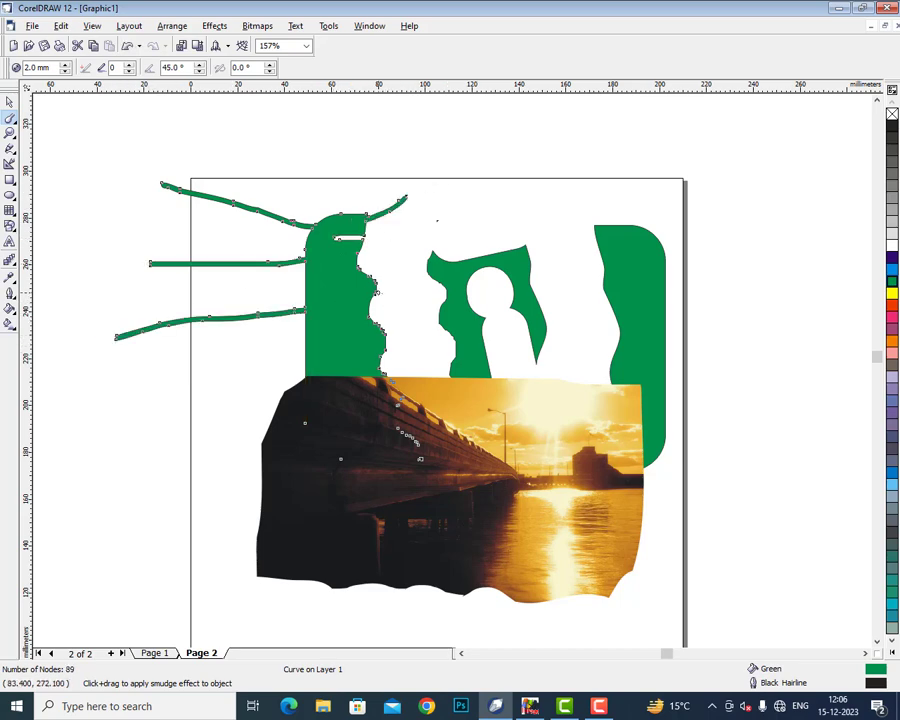
pyautogui.moveTo(341, 298); pyautogui.dragTo(340, 298)
# Roughen the upper edge of the topmost smudged strand with the Roughen Brush at a 2 mm nib size.
pyautogui.click(10, 118)
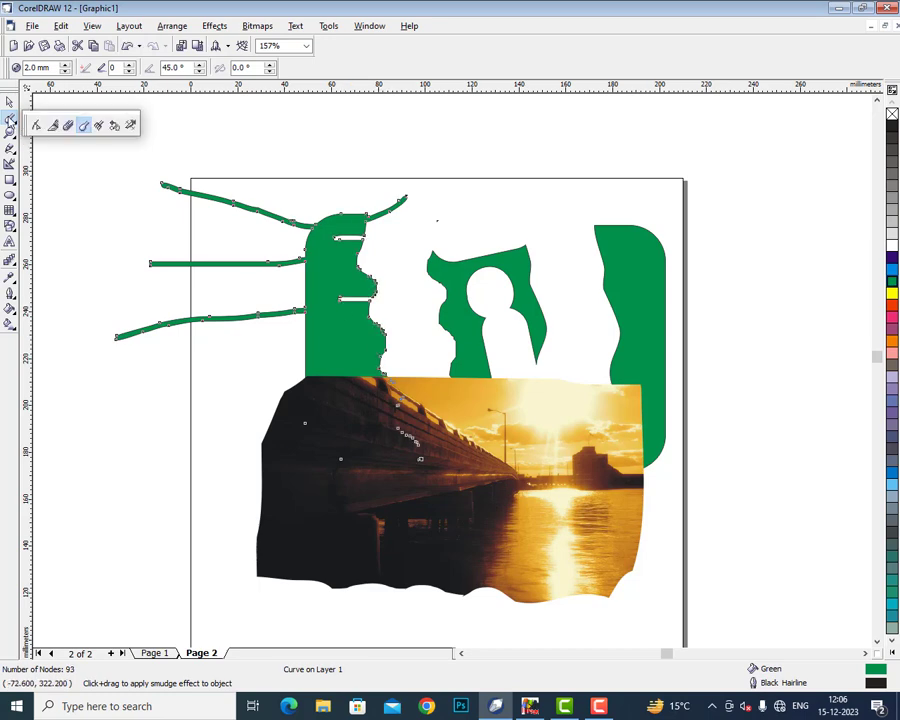
pyautogui.click(115, 125)
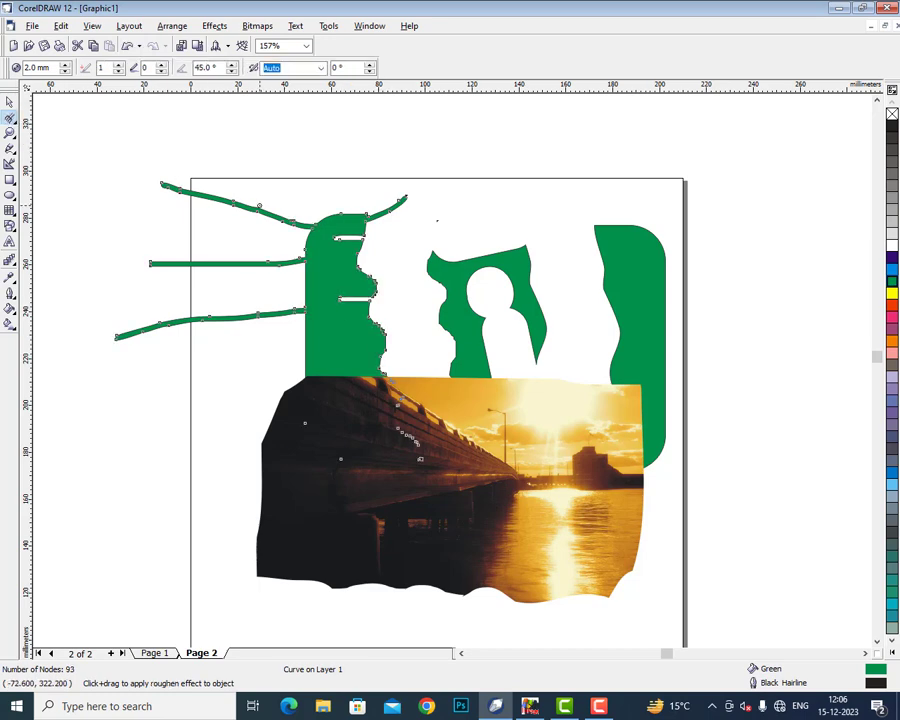
pyautogui.click(267, 212)
pyautogui.press('z')
pyautogui.moveTo(138, 166); pyautogui.dragTo(300, 240)
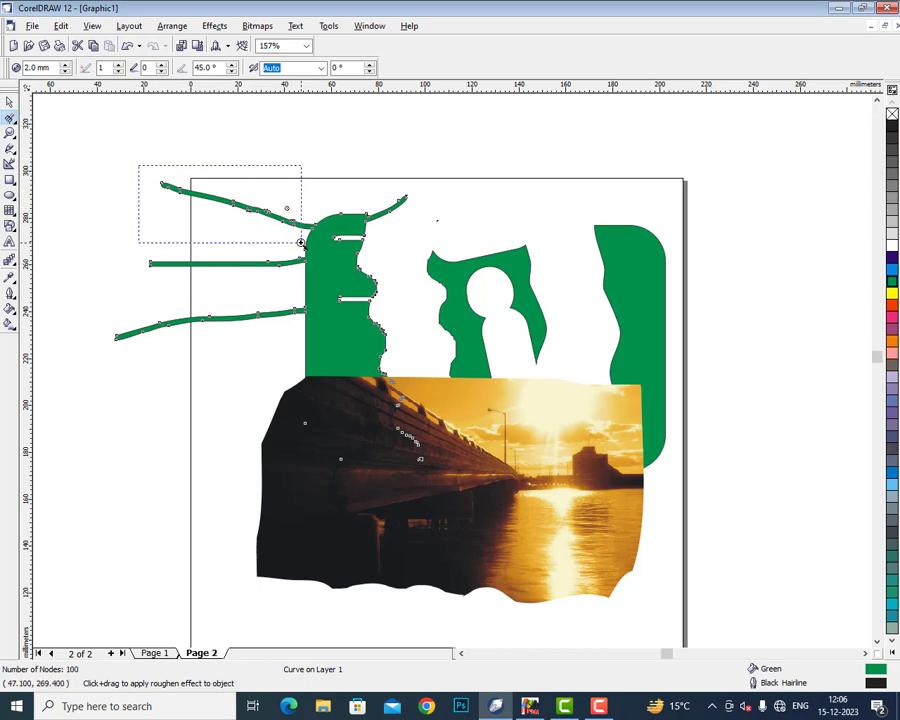
pyautogui.moveTo(353, 327)
pyautogui.mouseDown()
pyautogui.moveTo(386, 318)
pyautogui.moveTo(598, 380)
pyautogui.mouseUp()
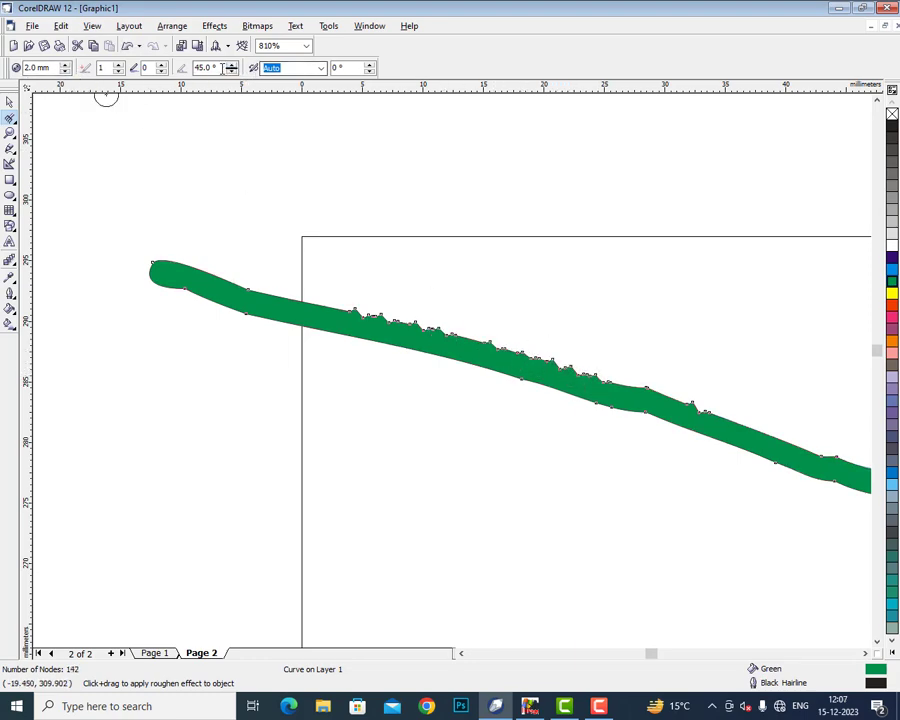
# Rotate the left green piece by about 110° with the Free Transform tool and delete it.
pyautogui.click(13, 121)
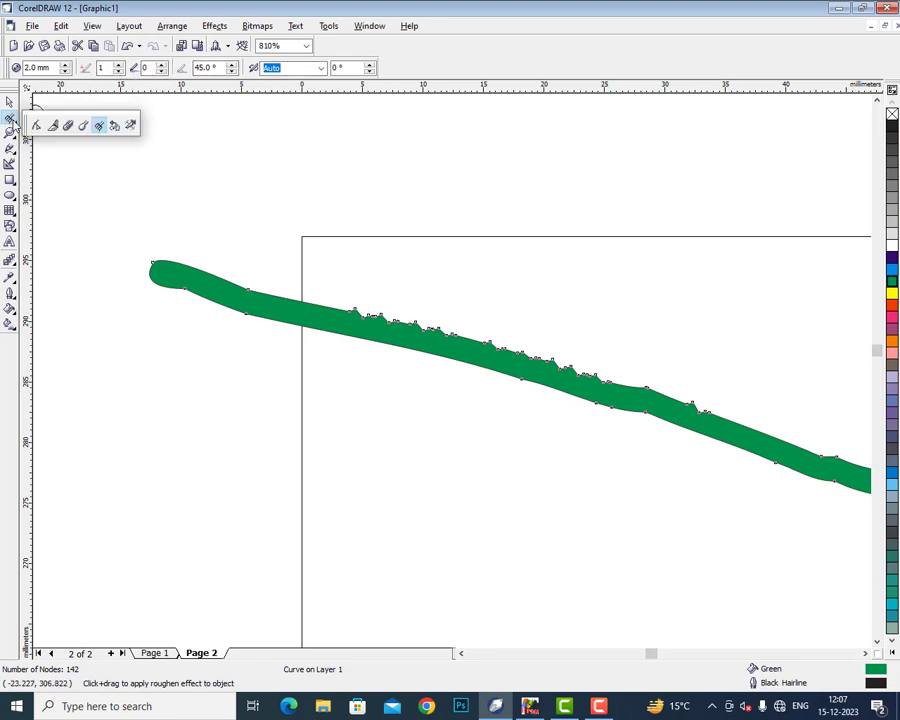
pyautogui.click(119, 128)
pyautogui.moveTo(297, 231); pyautogui.dragTo(430, 330)
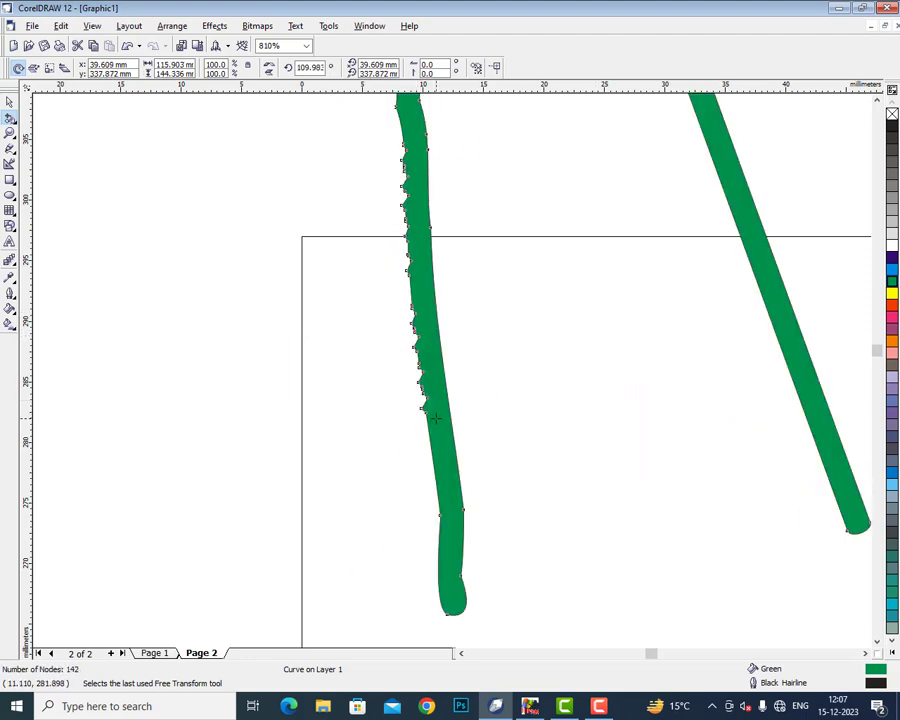
pyautogui.hotkey('ctrl', 'a')
pyautogui.press('Delete')
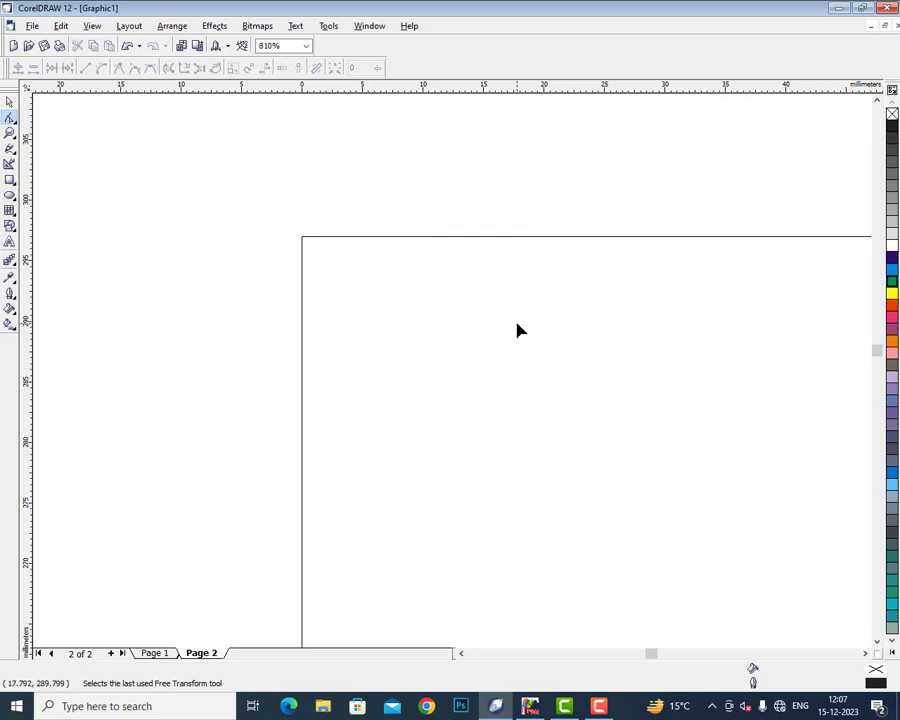
# Draw a rectangle about 4.5 by 10.8 mm near the page's upper left corner and free-rotate it by about 47°.
pyautogui.click(10, 180)
pyautogui.moveTo(483, 360); pyautogui.dragTo(538, 491)
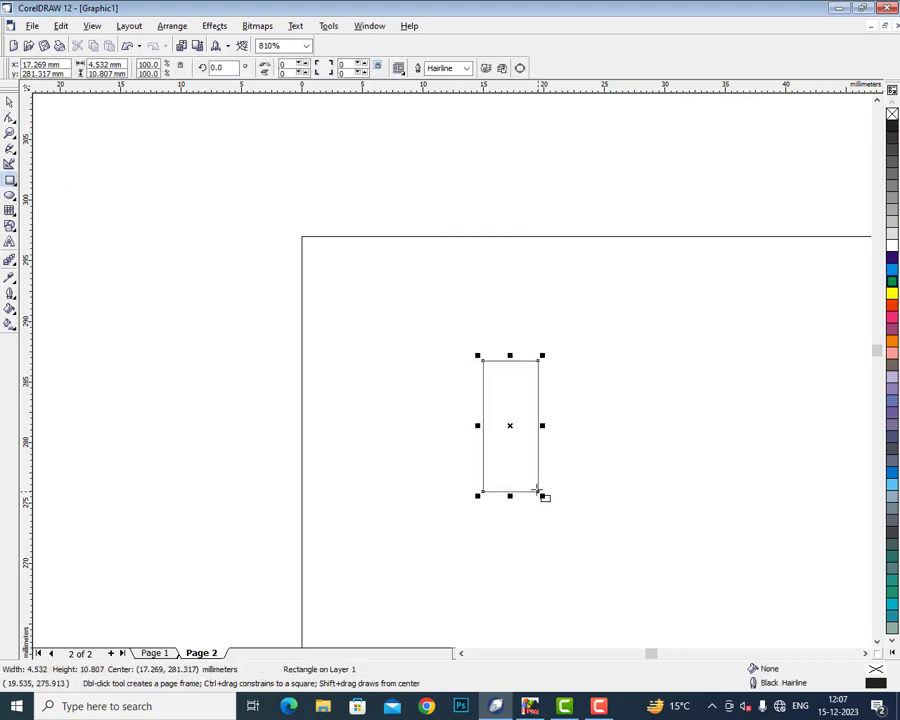
pyautogui.click(9, 117)
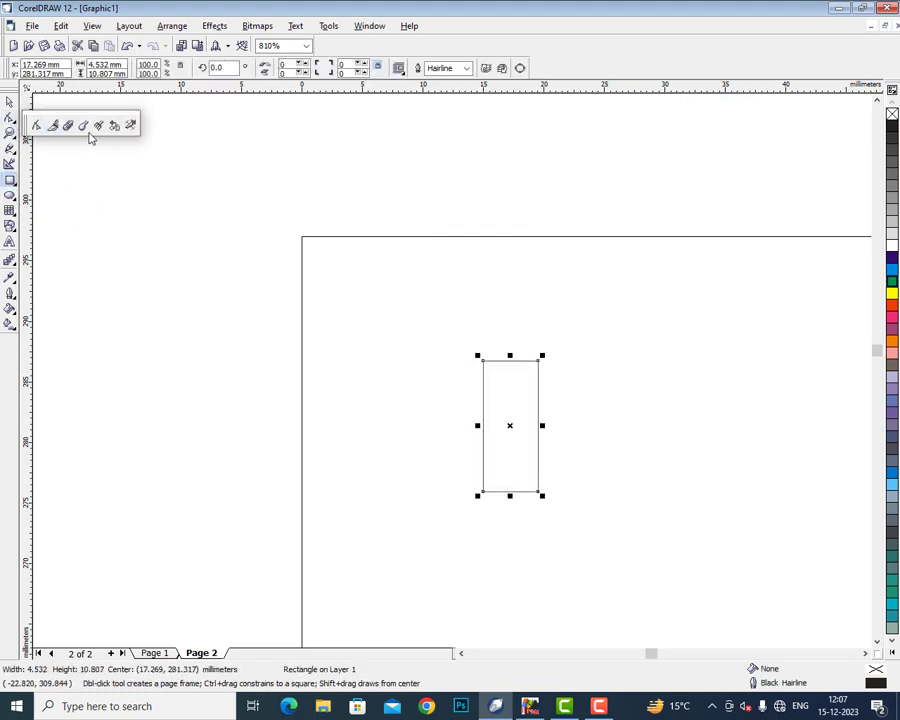
pyautogui.click(117, 130)
pyautogui.moveTo(522, 432); pyautogui.dragTo(646, 305)
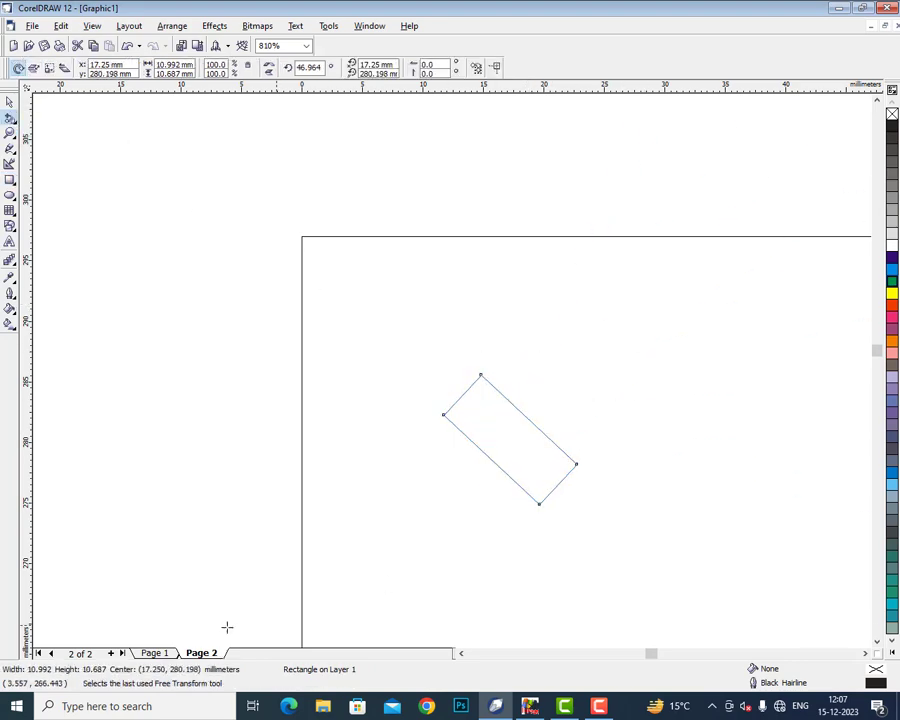
# Magnify the outline of the rotated rectangle in several stages with the Zoom tool.
pyautogui.click(11, 118)
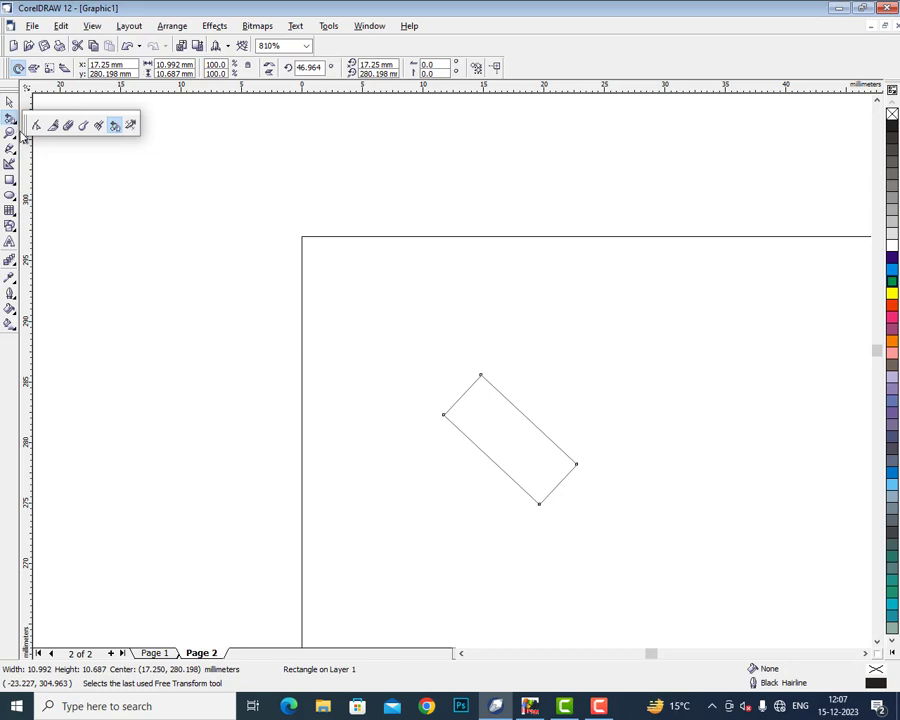
pyautogui.click(10, 132)
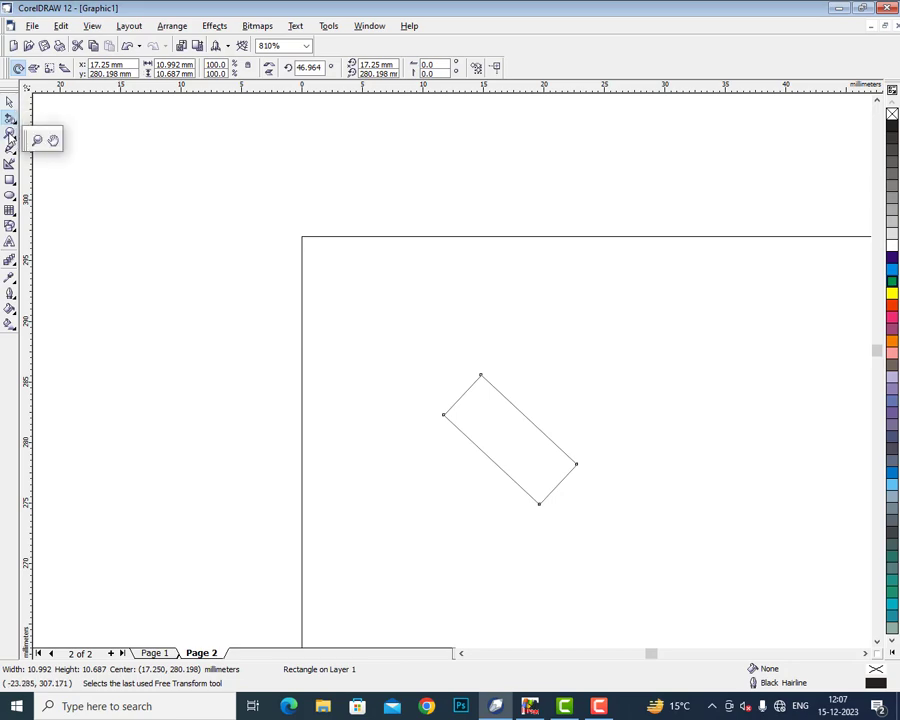
pyautogui.click(37, 141)
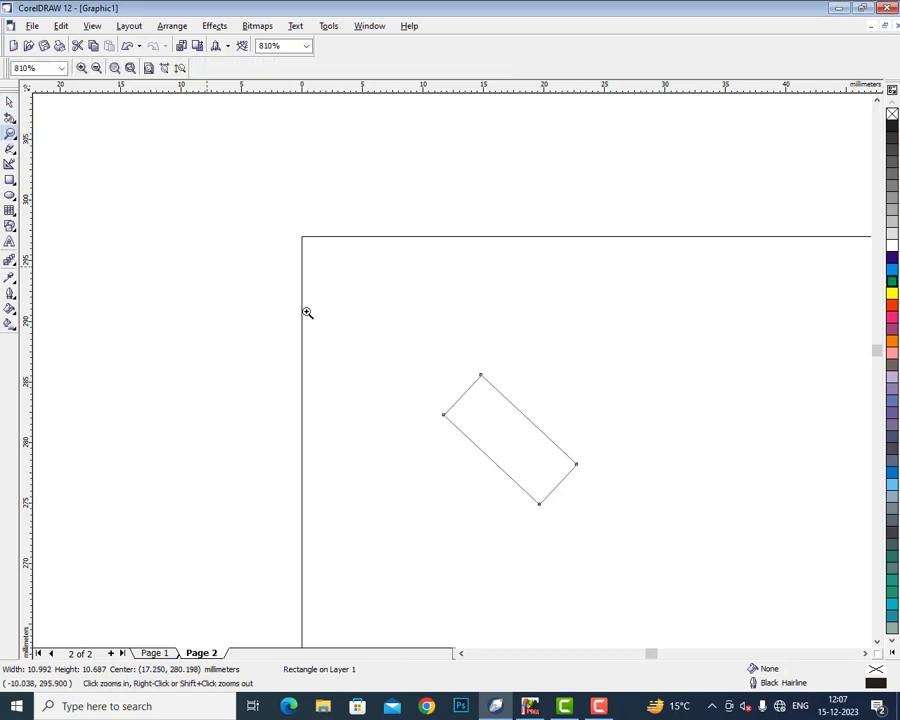
pyautogui.moveTo(368, 336); pyautogui.dragTo(617, 520)
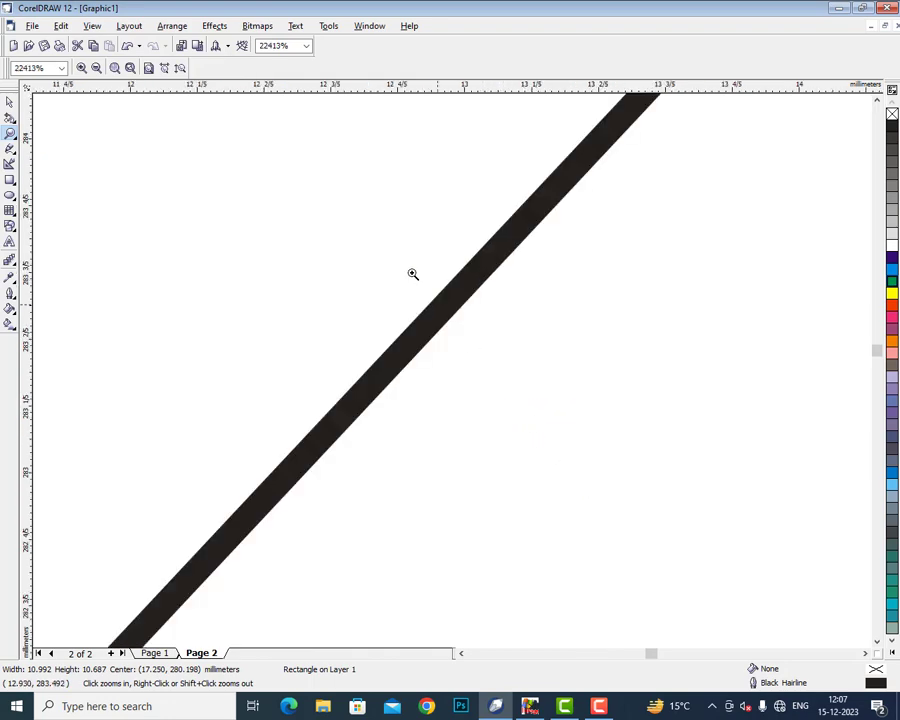
pyautogui.moveTo(410, 259); pyautogui.dragTo(516, 400)
pyautogui.moveTo(303, 232); pyautogui.dragTo(460, 369)
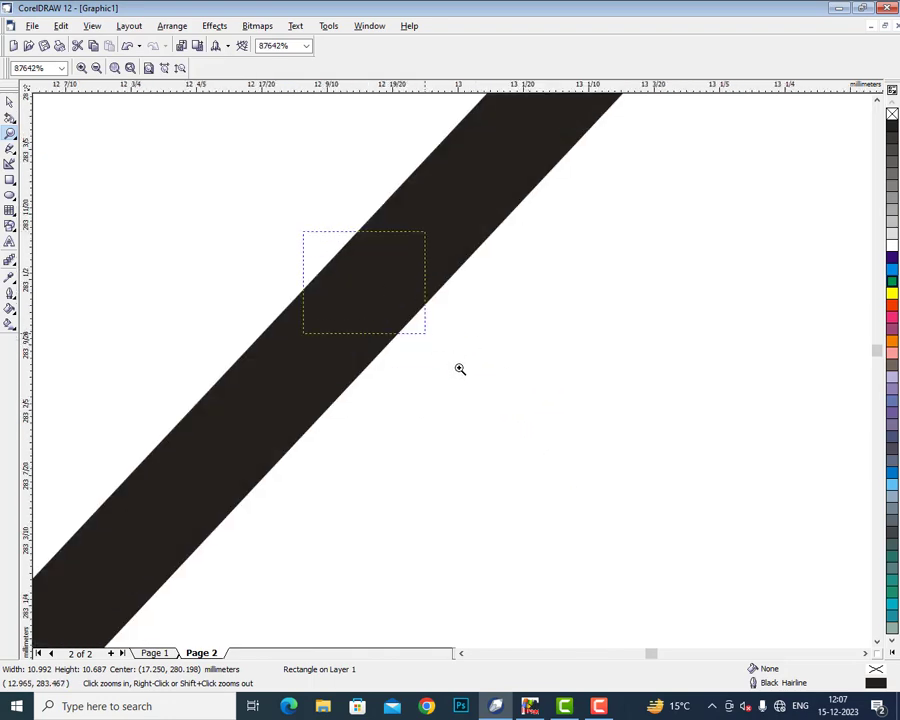
# Pan across the magnified outline with the Hand tool and fit the page in view by height, by width and as a whole.
pyautogui.click(10, 133)
pyautogui.click(54, 143)
pyautogui.moveTo(282, 313); pyautogui.dragTo(383, 370)
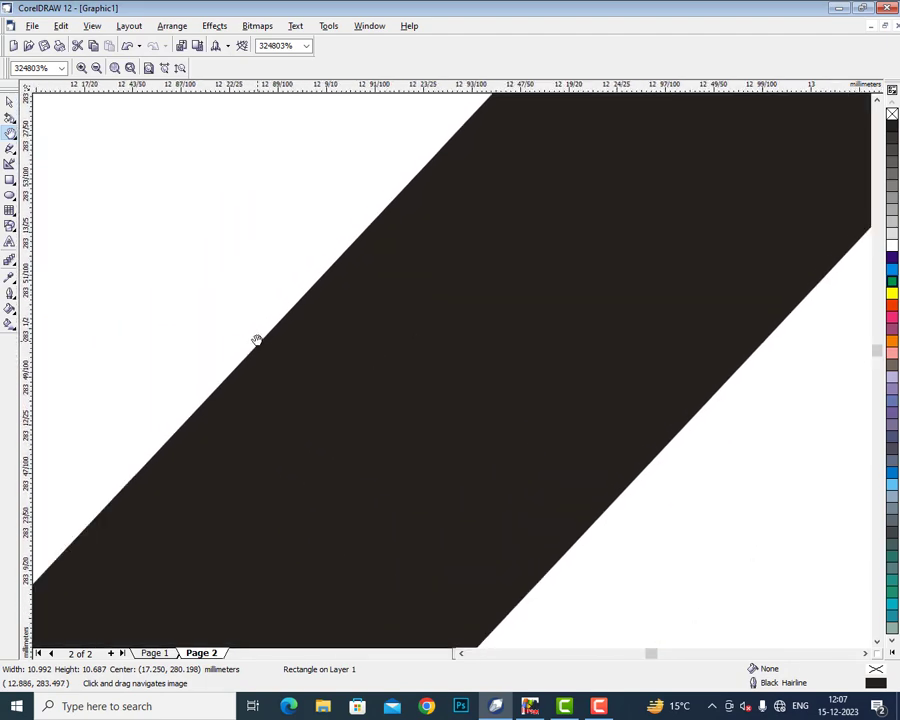
pyautogui.click(179, 68)
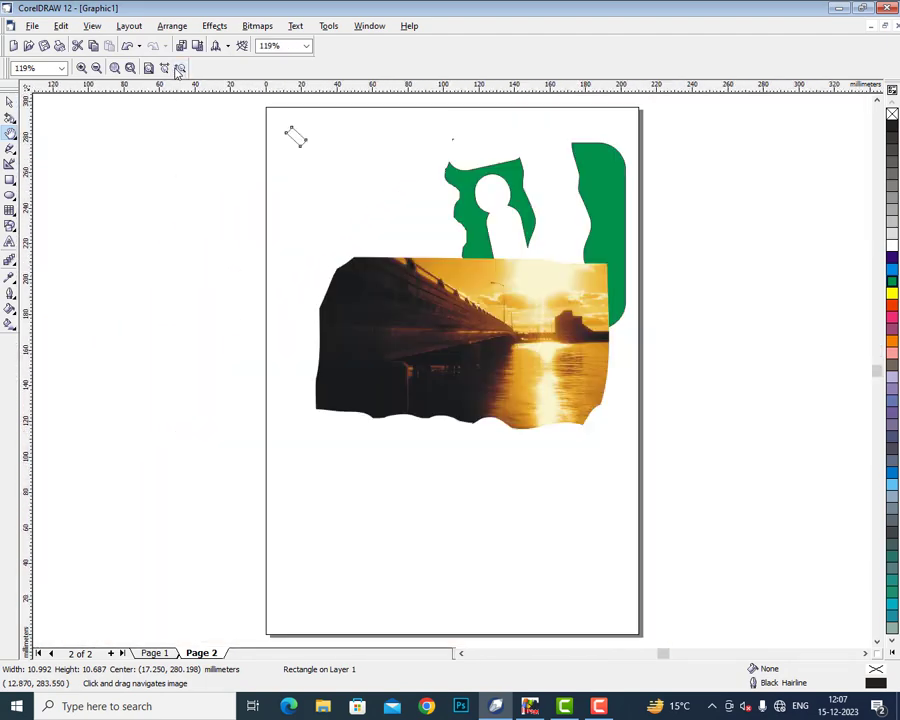
pyautogui.click(165, 68)
pyautogui.click(148, 68)
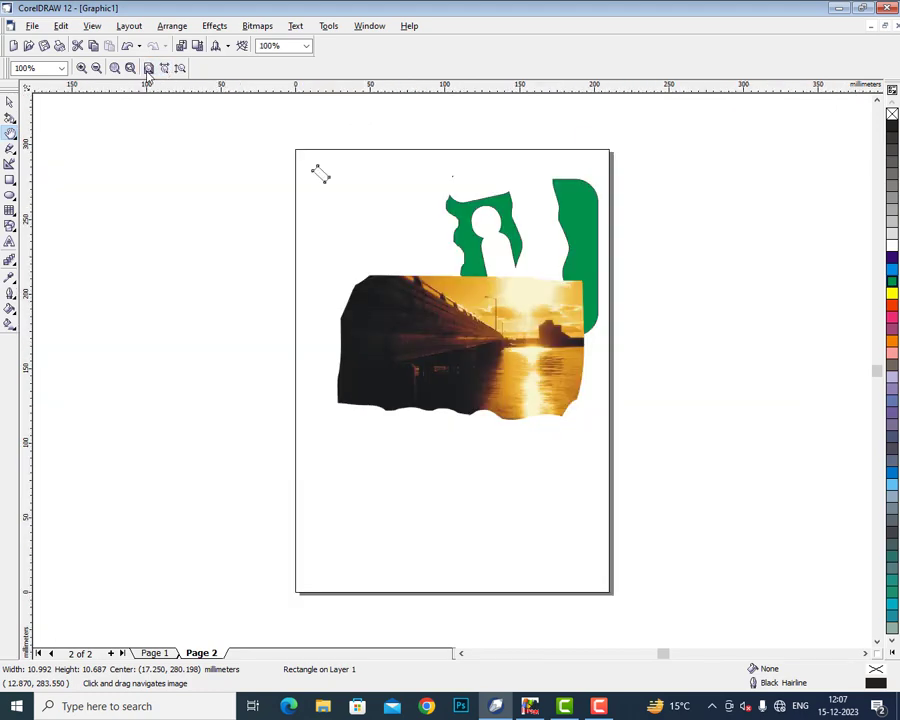
# Select all objects on the page and delete them.
pyautogui.doubleClick(10, 101)
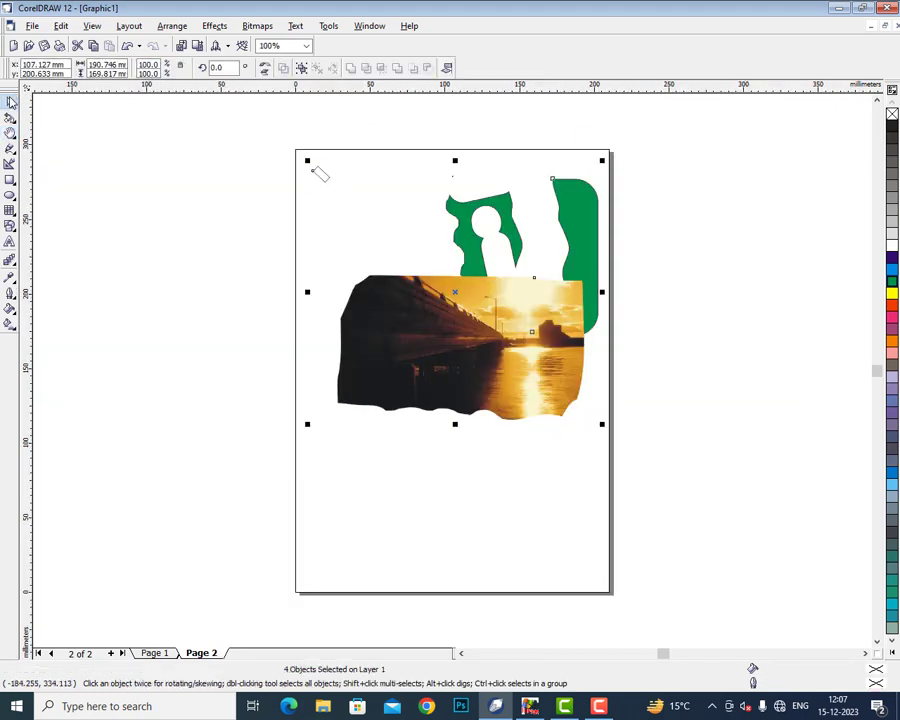
pyautogui.press('Delete')
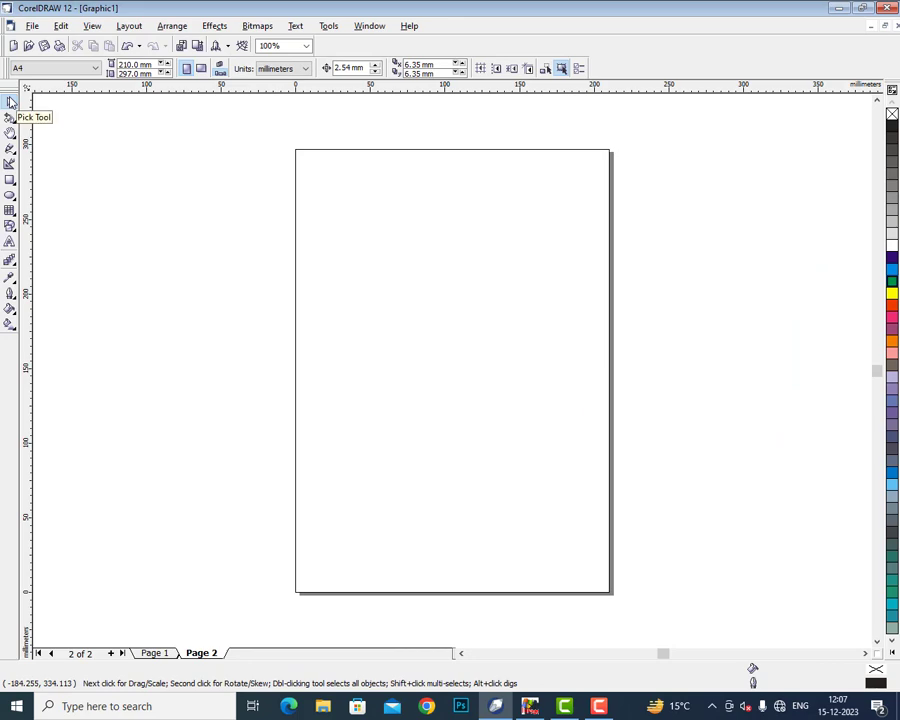
# Draw a closed face profile with hair, about 92 by 176 mm, with the Freehand tool and delete it.
pyautogui.click(15, 153)
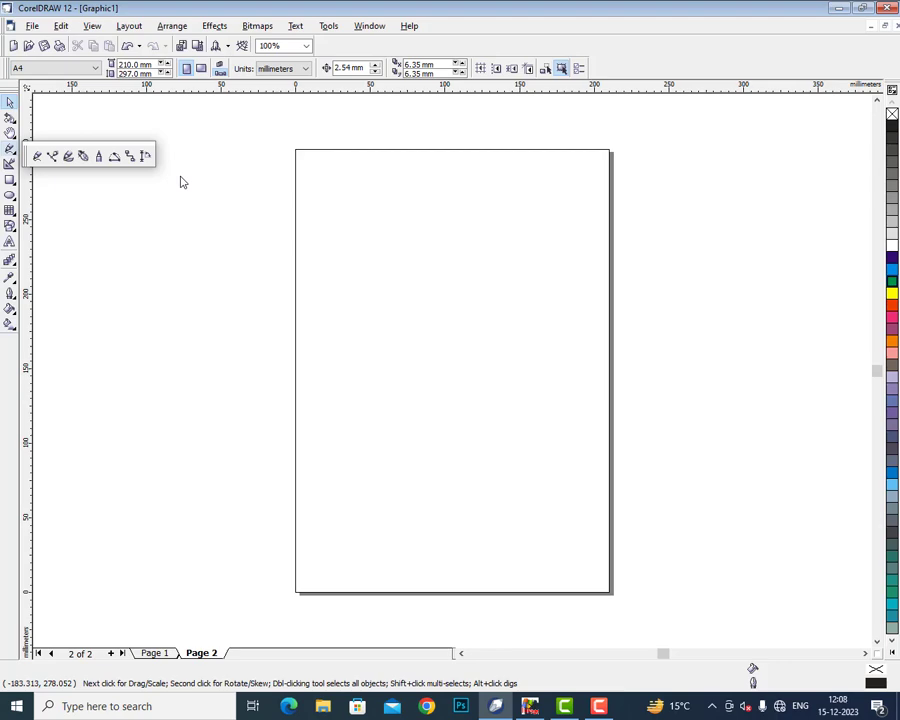
pyautogui.click(39, 158)
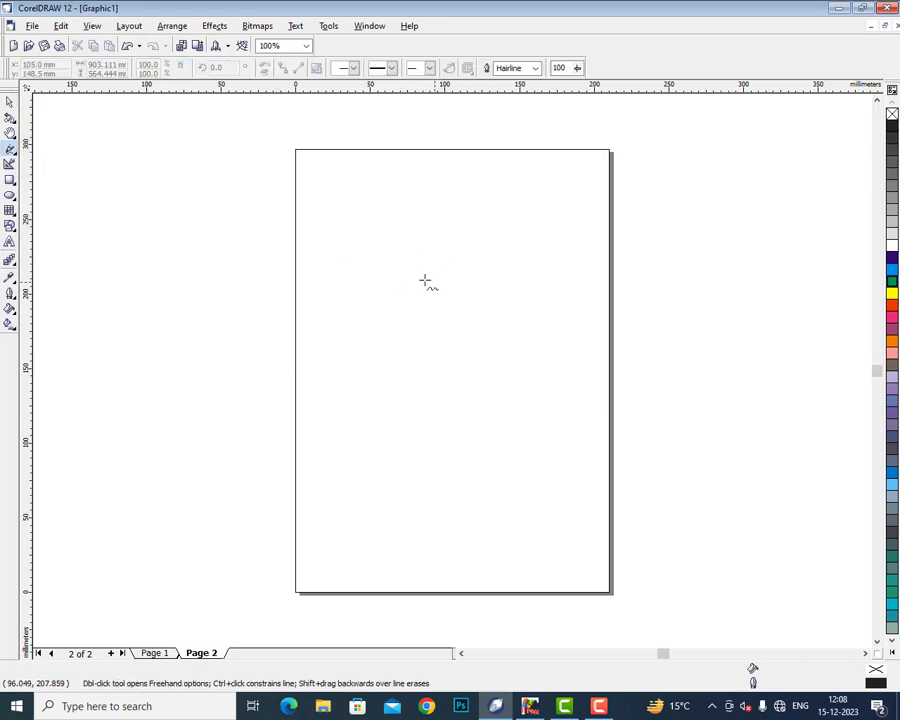
pyautogui.moveTo(392, 266)
pyautogui.mouseDown()
pyautogui.moveTo(366, 331)
pyautogui.moveTo(379, 345)
pyautogui.moveTo(399, 328)
pyautogui.moveTo(394, 371)
pyautogui.moveTo(405, 372)
pyautogui.moveTo(373, 407)
pyautogui.moveTo(369, 439)
pyautogui.moveTo(437, 461)
pyautogui.moveTo(456, 451)
pyautogui.moveTo(496, 358)
pyautogui.moveTo(505, 295)
pyautogui.moveTo(463, 201)
pyautogui.moveTo(409, 205)
pyautogui.moveTo(380, 248)
pyautogui.moveTo(391, 263)
pyautogui.moveTo(427, 247)
pyautogui.moveTo(449, 295)
pyautogui.moveTo(456, 280)
pyautogui.moveTo(464, 300)
pyautogui.moveTo(448, 340)
pyautogui.moveTo(469, 366)
pyautogui.moveTo(443, 381)
pyautogui.moveTo(402, 379)
pyautogui.mouseUp()
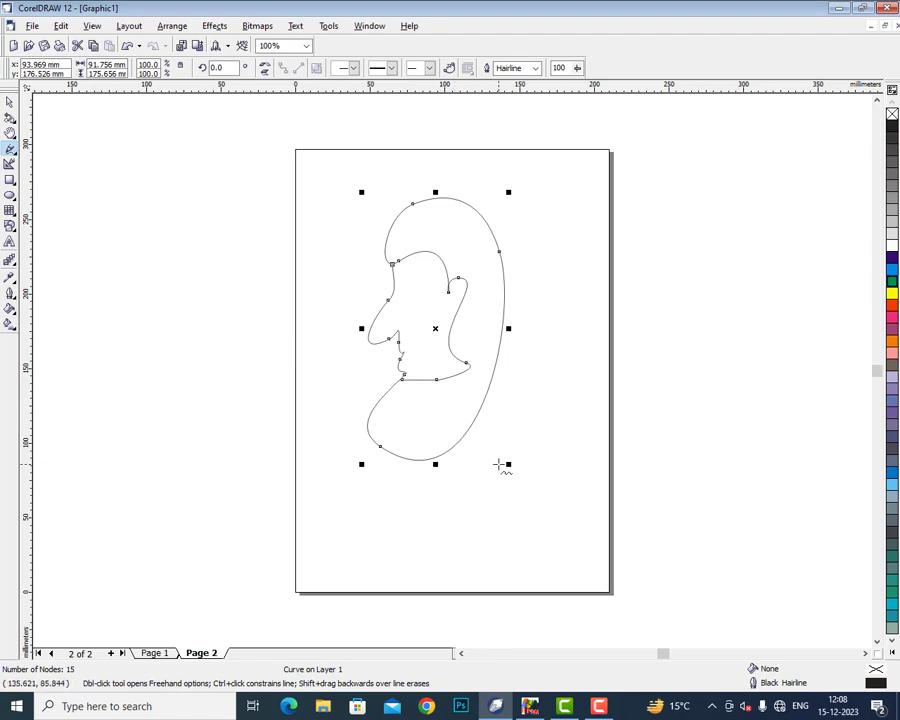
pyautogui.press('Delete')
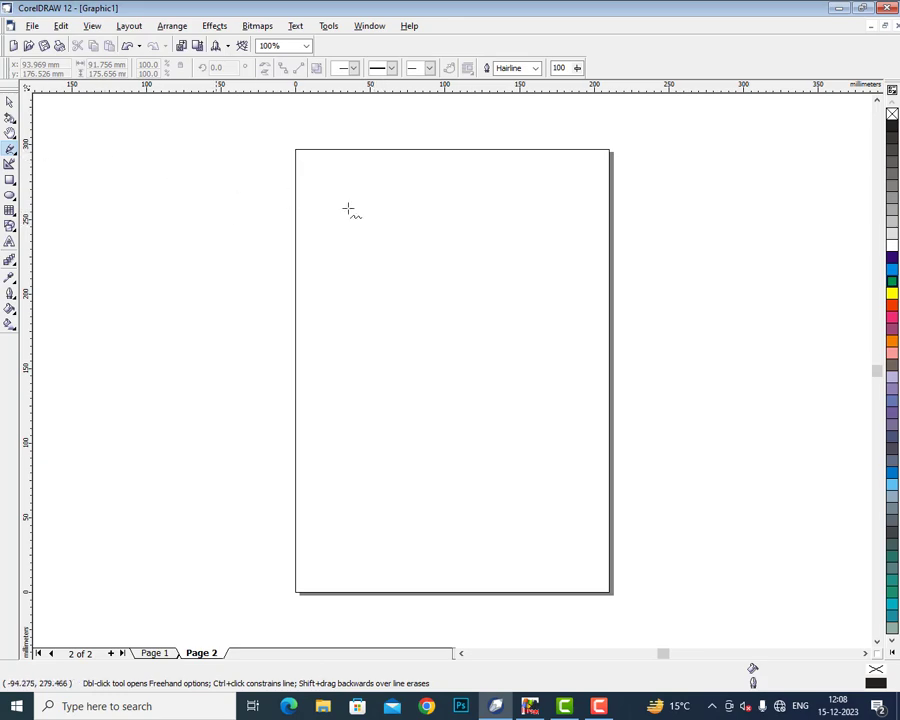
# Draw a closed irregular shape with one straight side and wavy curves using the Bezier tool, and fill it with orange.
pyautogui.click(10, 148)
pyautogui.click(54, 156)
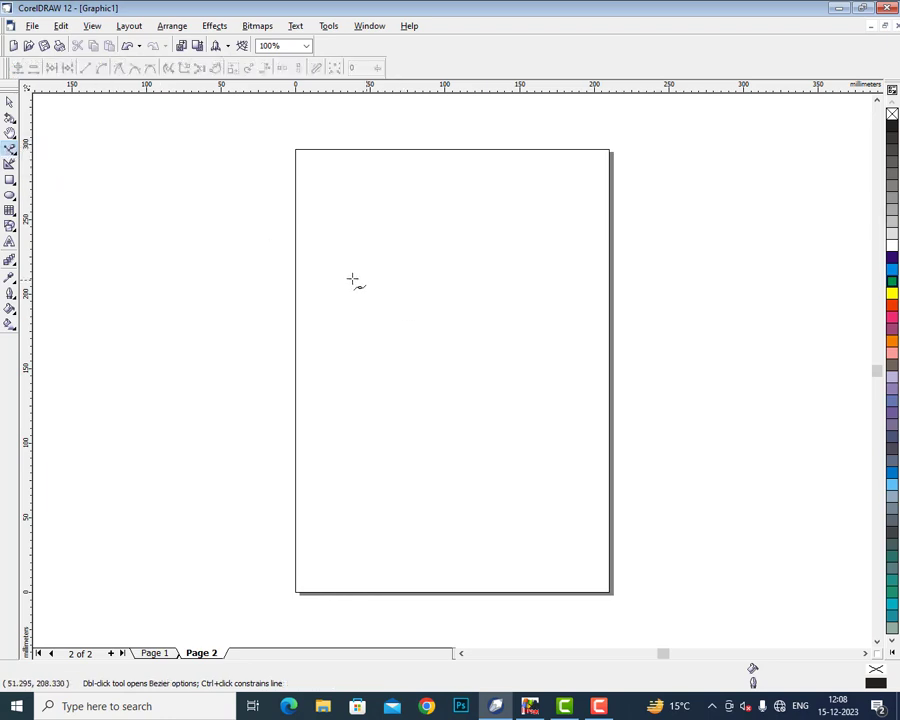
pyautogui.click(390, 208)
pyautogui.click(335, 326)
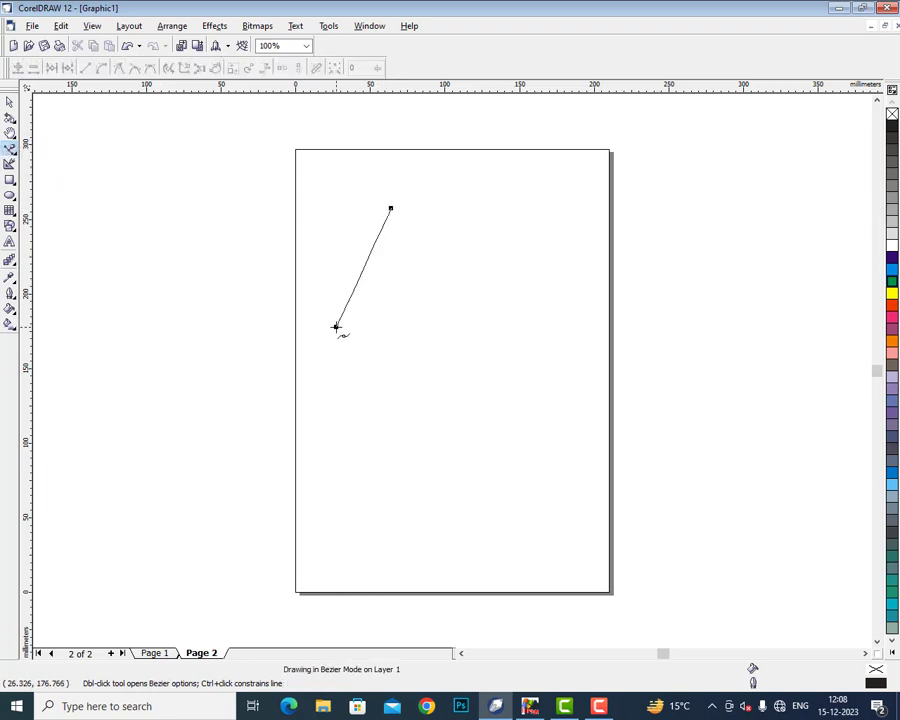
pyautogui.click(390, 389)
pyautogui.moveTo(390, 389); pyautogui.dragTo(508, 380)
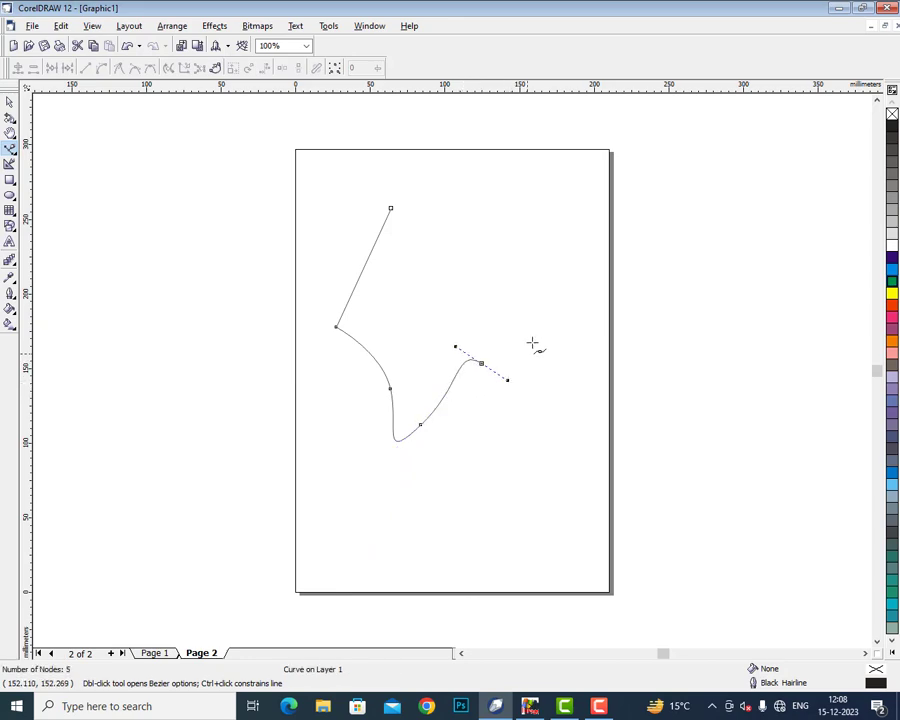
pyautogui.moveTo(535, 337); pyautogui.dragTo(525, 304)
pyautogui.moveTo(535, 277); pyautogui.dragTo(460, 212)
pyautogui.moveTo(439, 240); pyautogui.dragTo(396, 218)
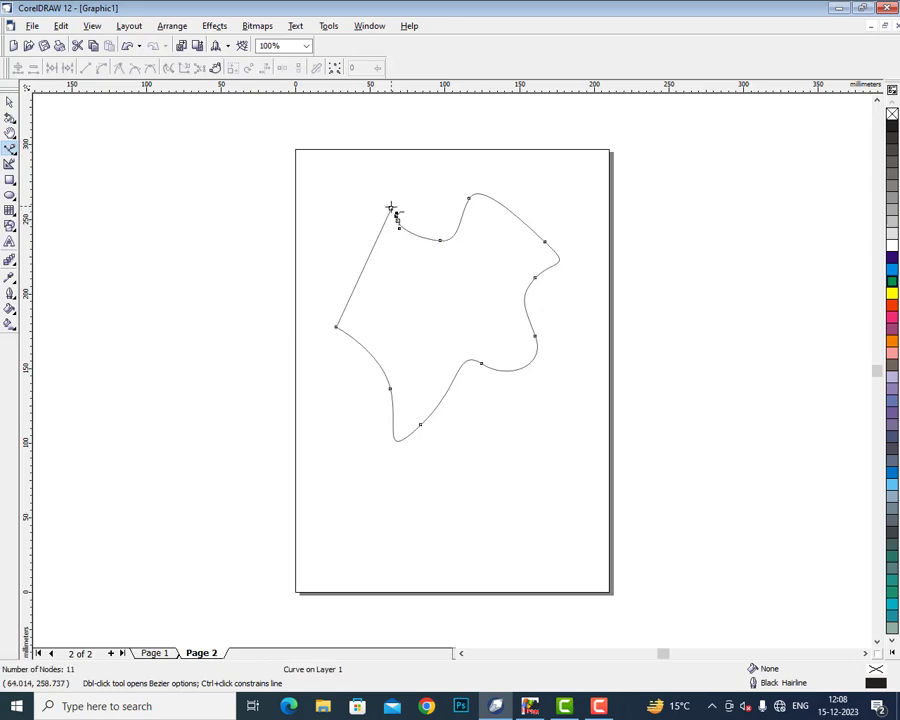
pyautogui.click(391, 208)
pyautogui.click(891, 341)
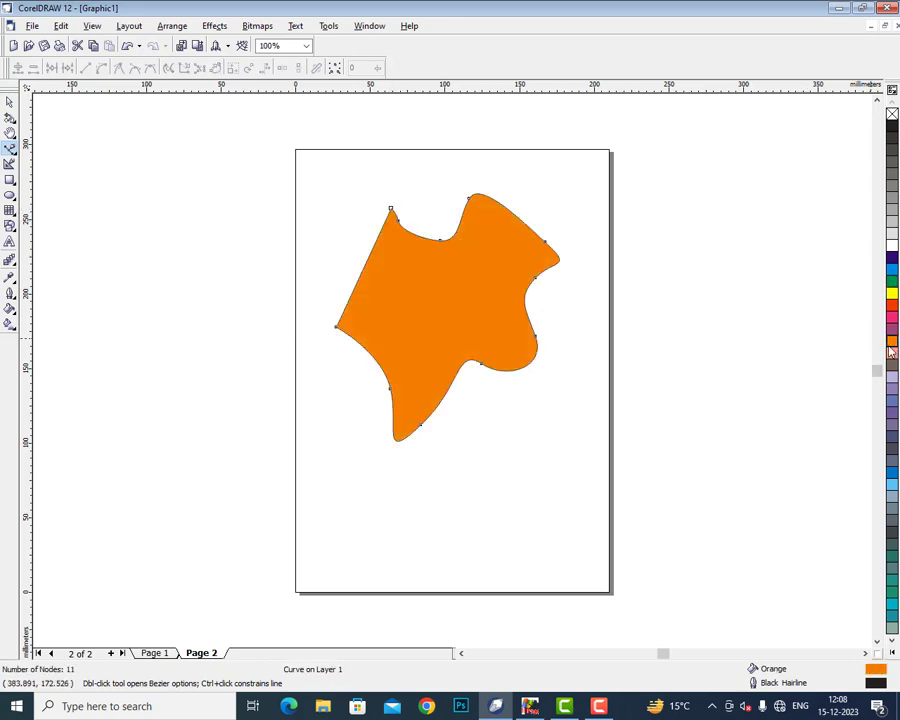
# Delete the orange shape and draw three overlapping 25.4 mm wide Artistic Media strokes in Preset mode on the page's upper part.
pyautogui.press('Delete')
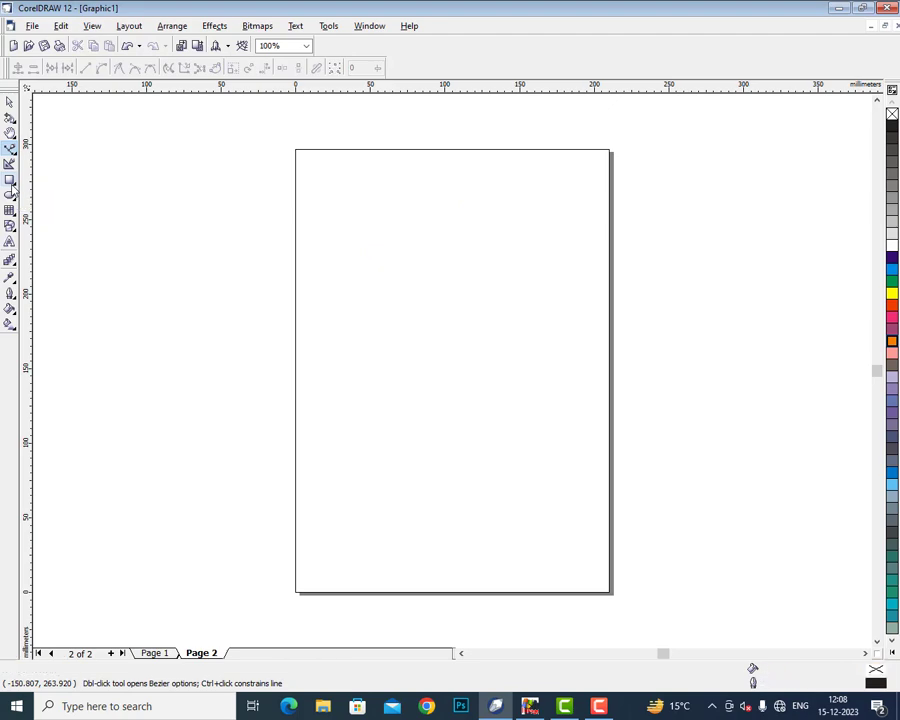
pyautogui.click(13, 155)
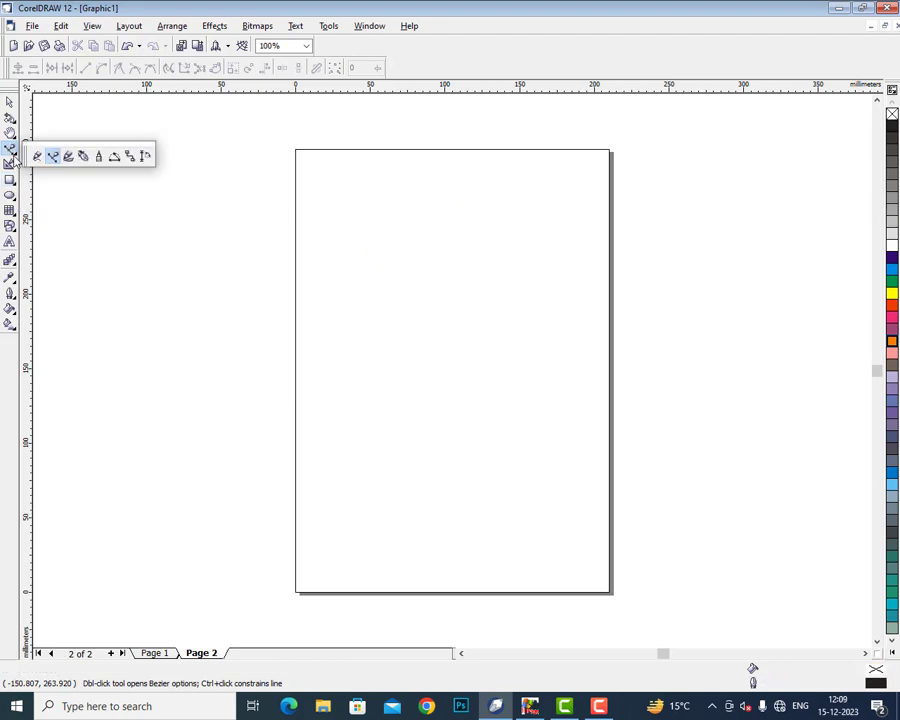
pyautogui.click(67, 157)
pyautogui.moveTo(377, 218)
pyautogui.mouseDown()
pyautogui.moveTo(400, 284)
pyautogui.moveTo(405, 398)
pyautogui.mouseUp()
pyautogui.moveTo(378, 264)
pyautogui.mouseDown()
pyautogui.moveTo(339, 342)
pyautogui.moveTo(406, 275)
pyautogui.moveTo(455, 318)
pyautogui.mouseUp()
pyautogui.moveTo(297, 232); pyautogui.dragTo(366, 190)
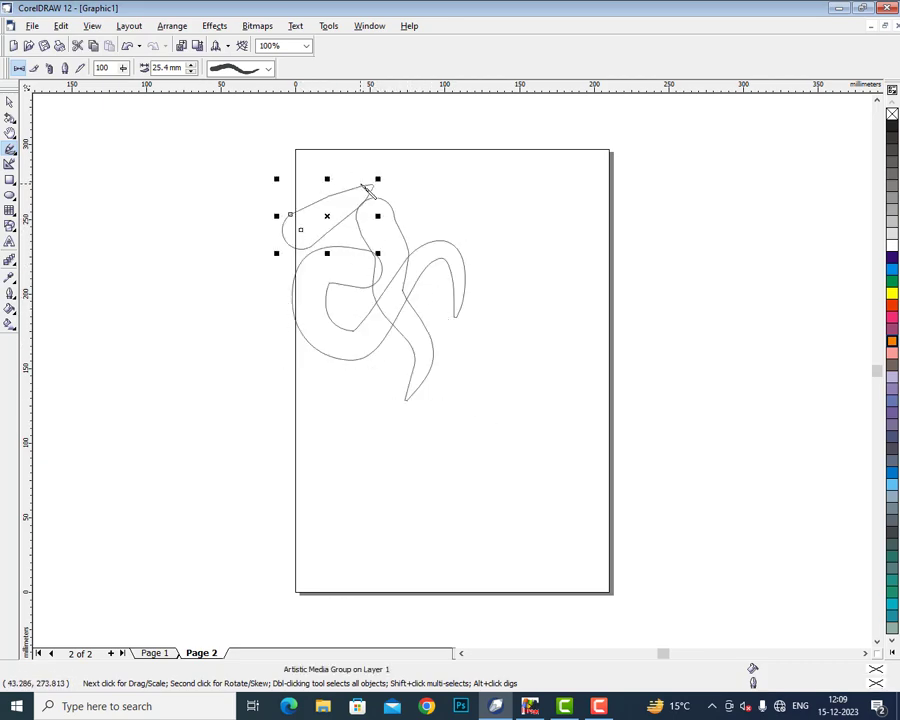
# Paint a looping stroke and a short slanted stroke with the red-orange Artistic Media brush, 25.4 mm wide, beside the preset strokes.
pyautogui.click(34, 67)
pyautogui.moveTo(534, 239)
pyautogui.mouseDown()
pyautogui.moveTo(549, 318)
pyautogui.moveTo(508, 300)
pyautogui.moveTo(480, 340)
pyautogui.moveTo(560, 342)
pyautogui.moveTo(621, 290)
pyautogui.moveTo(615, 387)
pyautogui.mouseUp()
pyautogui.moveTo(451, 278); pyautogui.dragTo(578, 212)
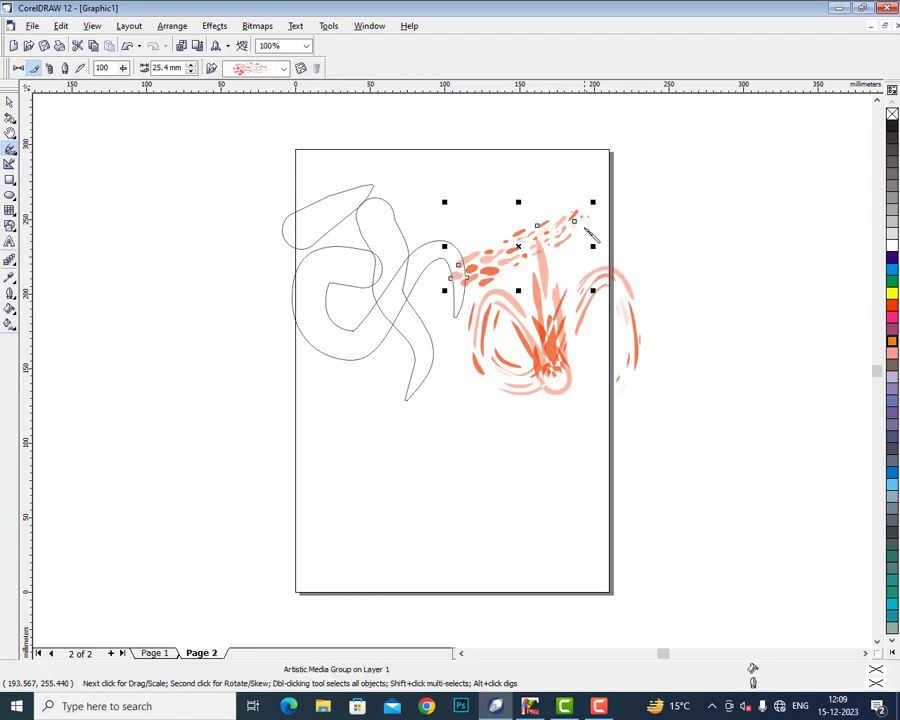
# Spray a long stroke of balloons down the page with the Artistic Media sprayer and change its spraylist to the colourful dancing figures.
pyautogui.click(49, 67)
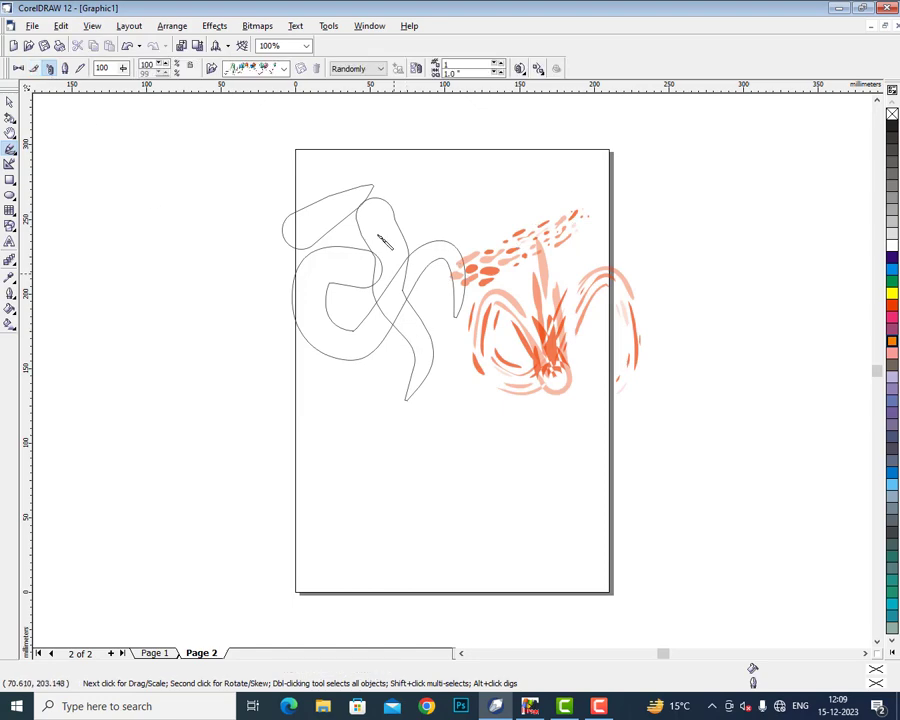
pyautogui.moveTo(398, 155)
pyautogui.mouseDown()
pyautogui.moveTo(432, 414)
pyautogui.moveTo(472, 480)
pyautogui.mouseUp()
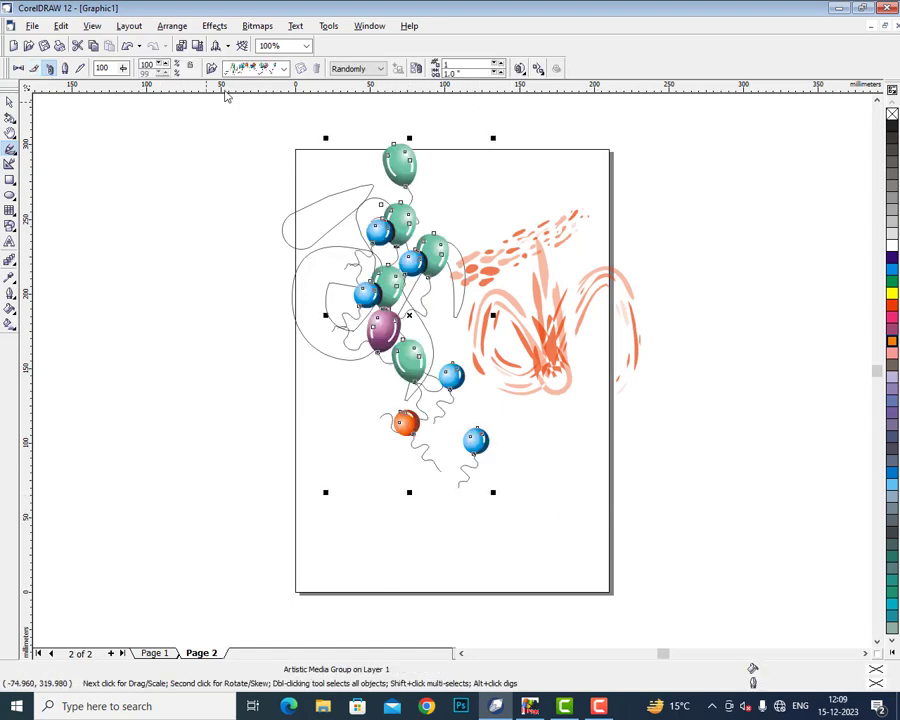
pyautogui.click(284, 68)
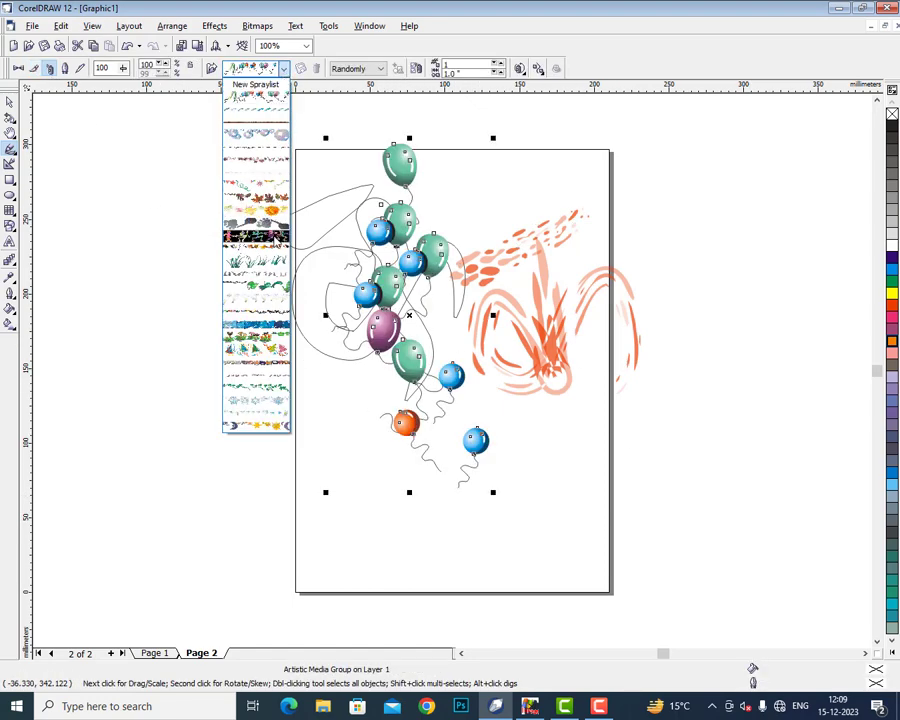
pyautogui.click(275, 240)
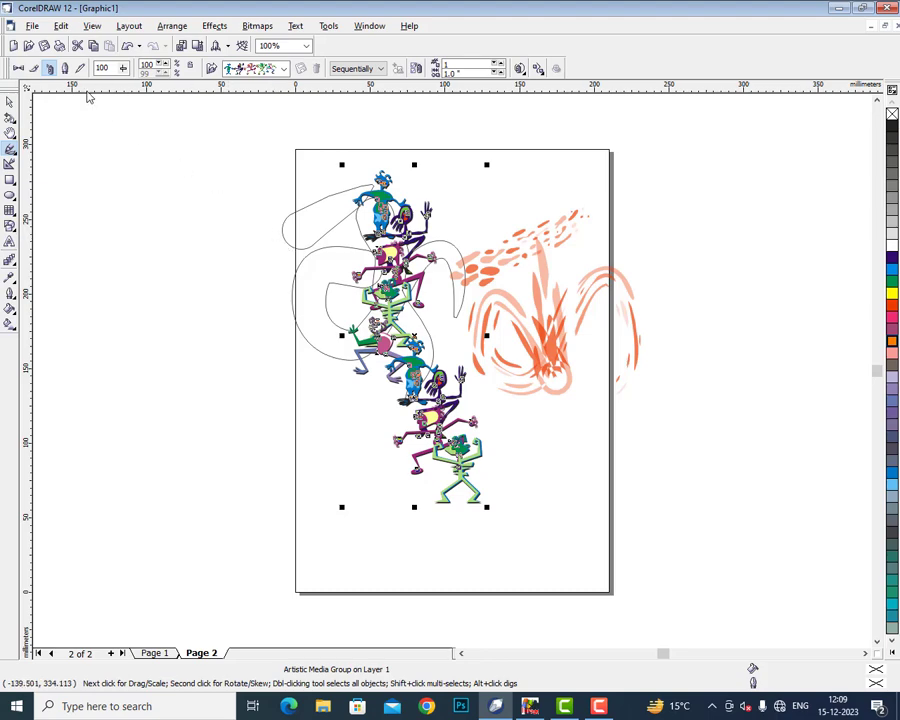
# Select all the Artistic Media strokes and delete them.
pyautogui.click(9, 103)
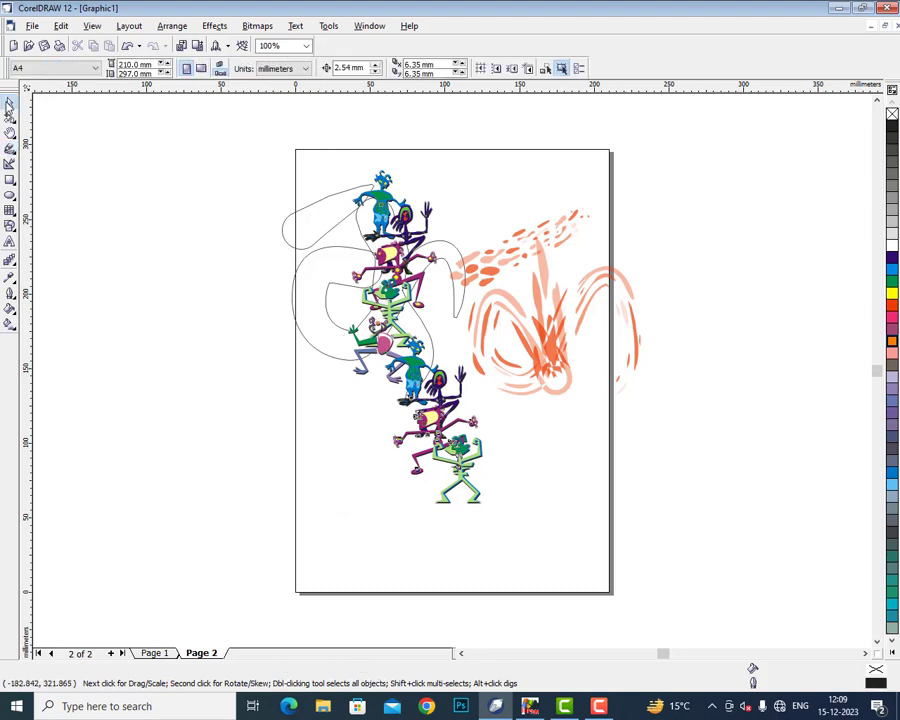
pyautogui.press('Delete')
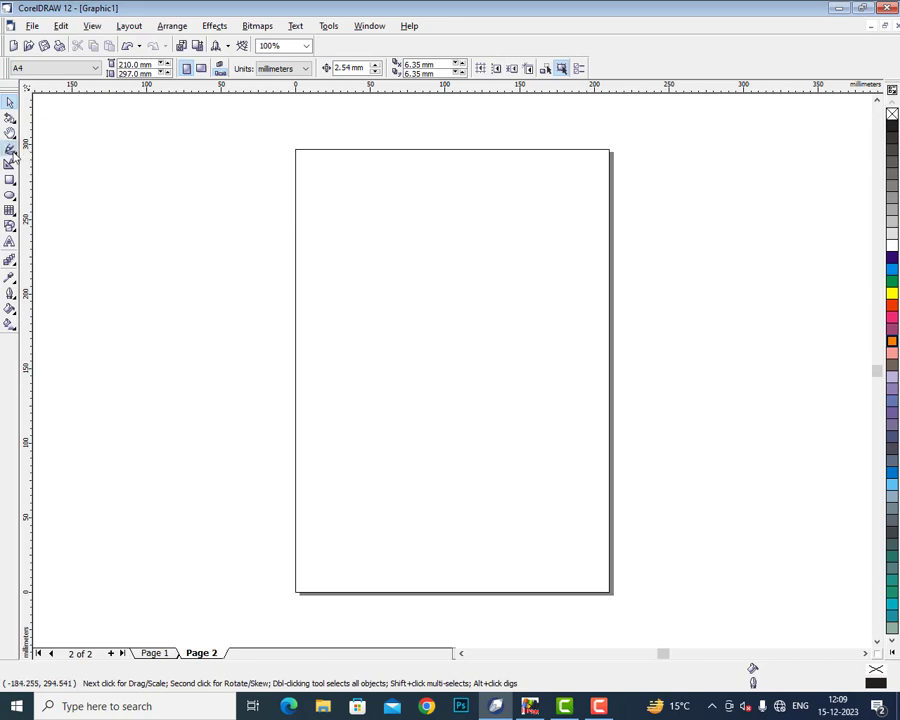
# Draw the letter क from three 25.4 mm calligraphic Artistic Media strokes at a 0.0 degree angle, and fill all of them with pink.
pyautogui.click(13, 155)
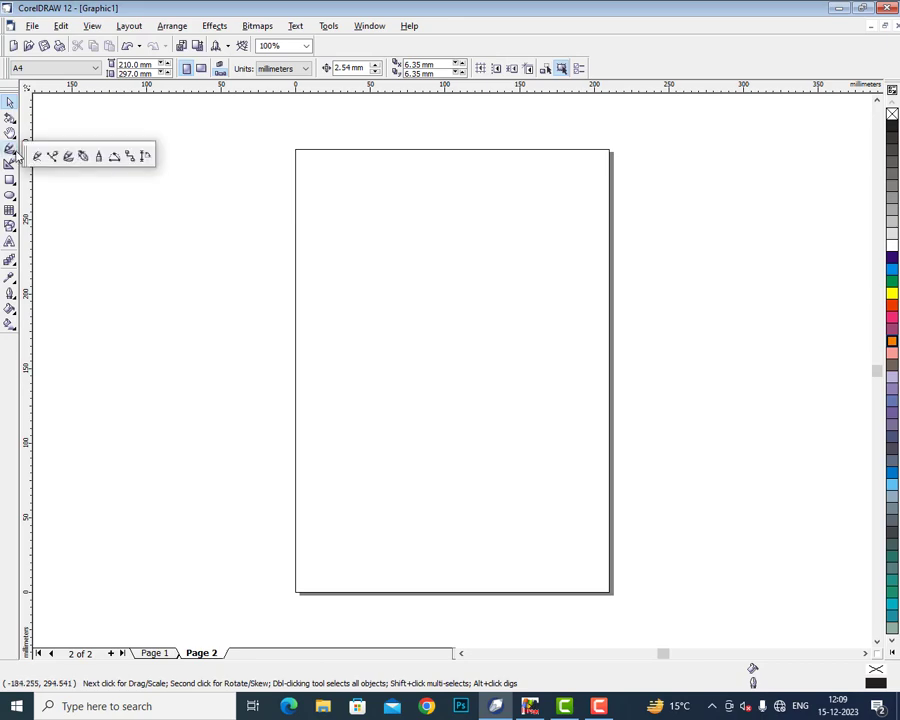
pyautogui.click(84, 157)
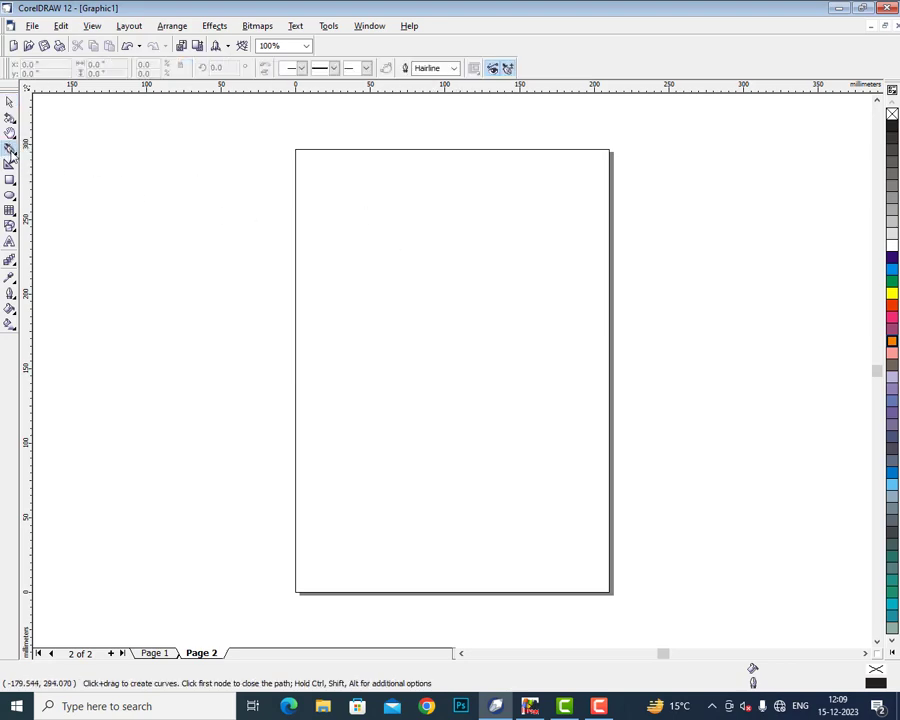
pyautogui.click(13, 152)
pyautogui.click(67, 156)
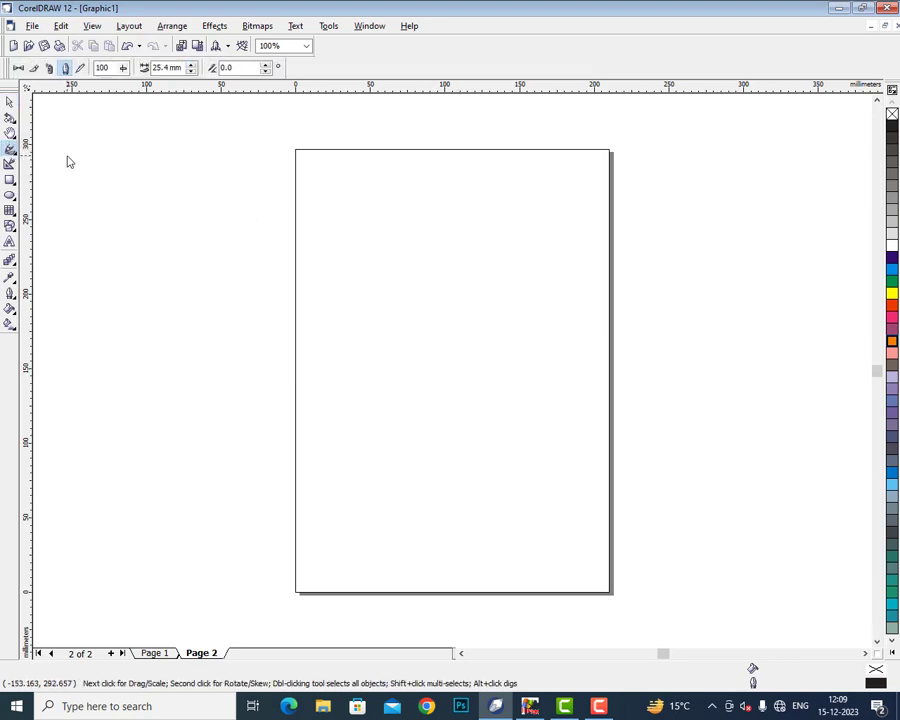
pyautogui.moveTo(438, 243); pyautogui.dragTo(456, 432)
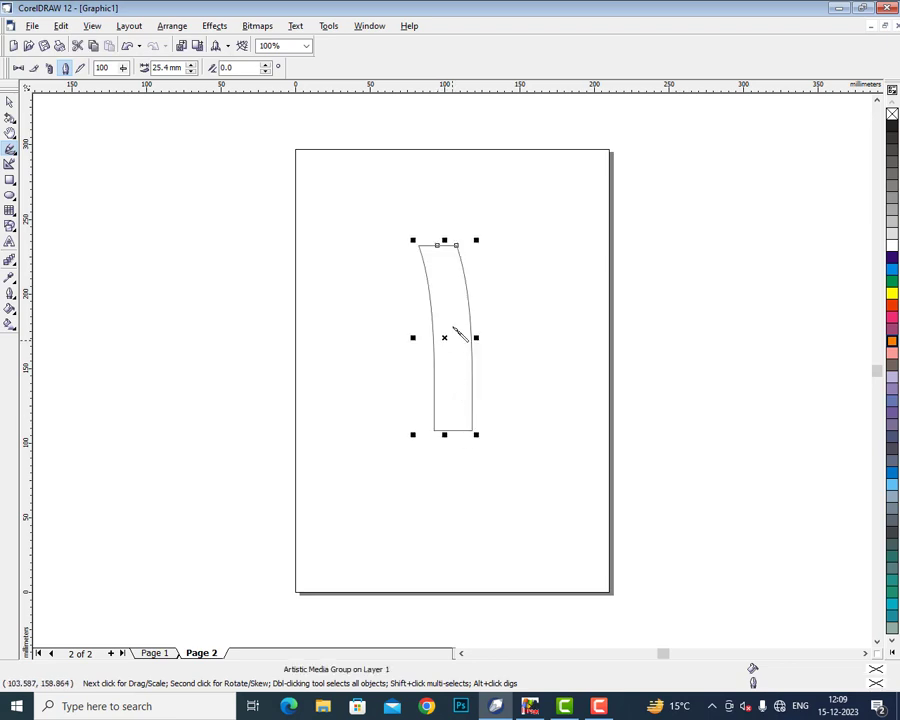
pyautogui.moveTo(445, 303)
pyautogui.mouseDown()
pyautogui.moveTo(399, 295)
pyautogui.moveTo(358, 307)
pyautogui.moveTo(333, 369)
pyautogui.moveTo(350, 397)
pyautogui.moveTo(520, 262)
pyautogui.moveTo(538, 331)
pyautogui.moveTo(490, 352)
pyautogui.mouseUp()
pyautogui.moveTo(348, 264)
pyautogui.mouseDown()
pyautogui.moveTo(438, 264)
pyautogui.moveTo(493, 215)
pyautogui.mouseUp()
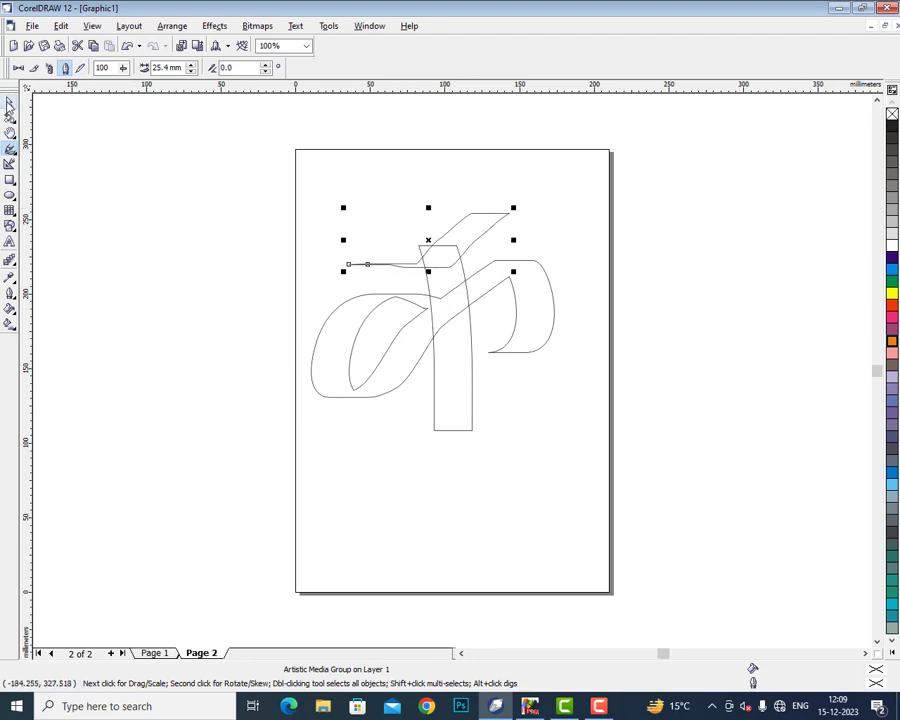
pyautogui.doubleClick(9, 102)
pyautogui.click(894, 317)
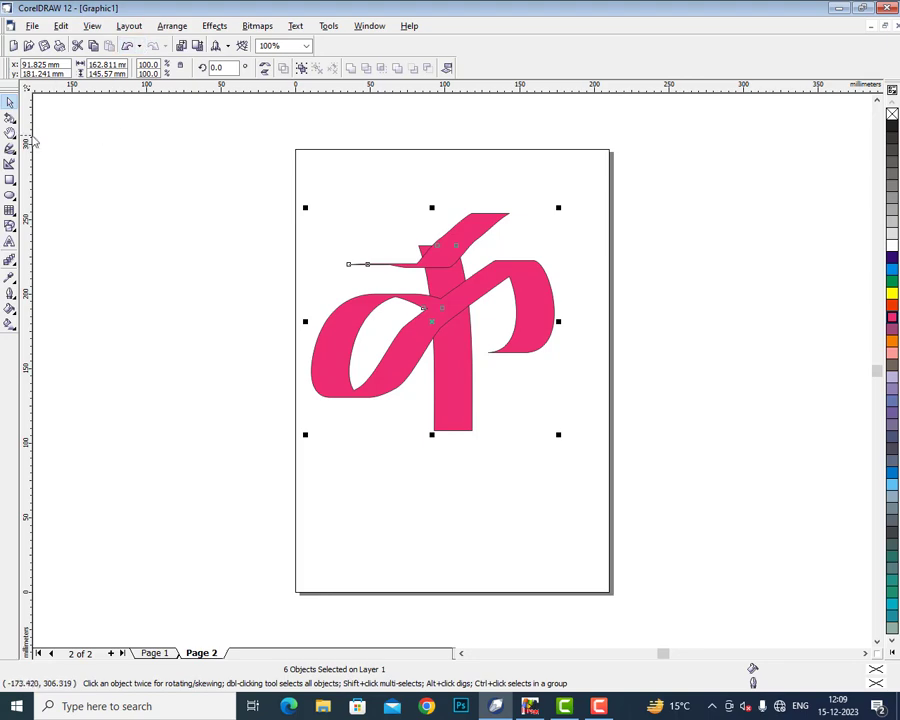
# Draw a second letter क beside the pink one, using two 25.4 mm Artistic Media strokes in Pressure mode.
pyautogui.click(12, 122)
pyautogui.click(13, 153)
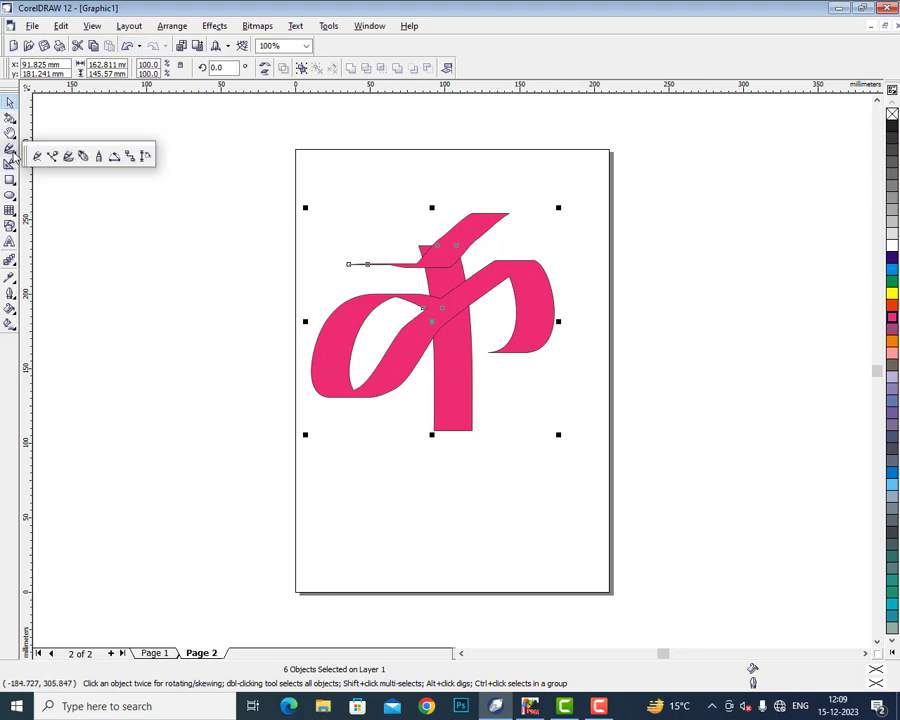
pyautogui.click(69, 157)
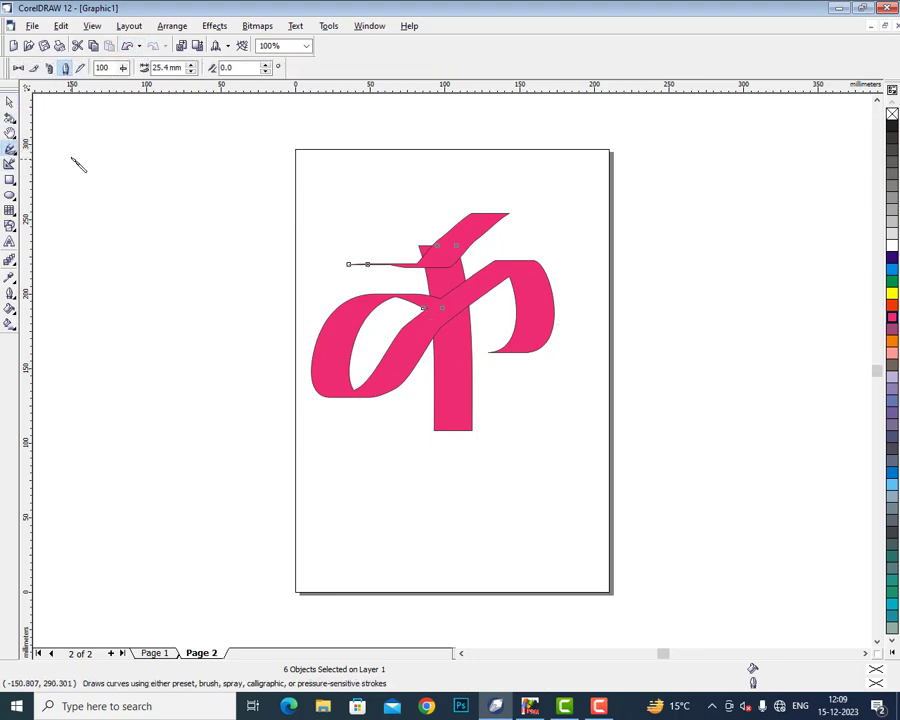
pyautogui.click(81, 67)
pyautogui.moveTo(709, 228)
pyautogui.mouseDown()
pyautogui.moveTo(717, 396)
pyautogui.moveTo(683, 392)
pyautogui.moveTo(766, 432)
pyautogui.mouseUp()
pyautogui.moveTo(598, 212); pyautogui.dragTo(752, 225)
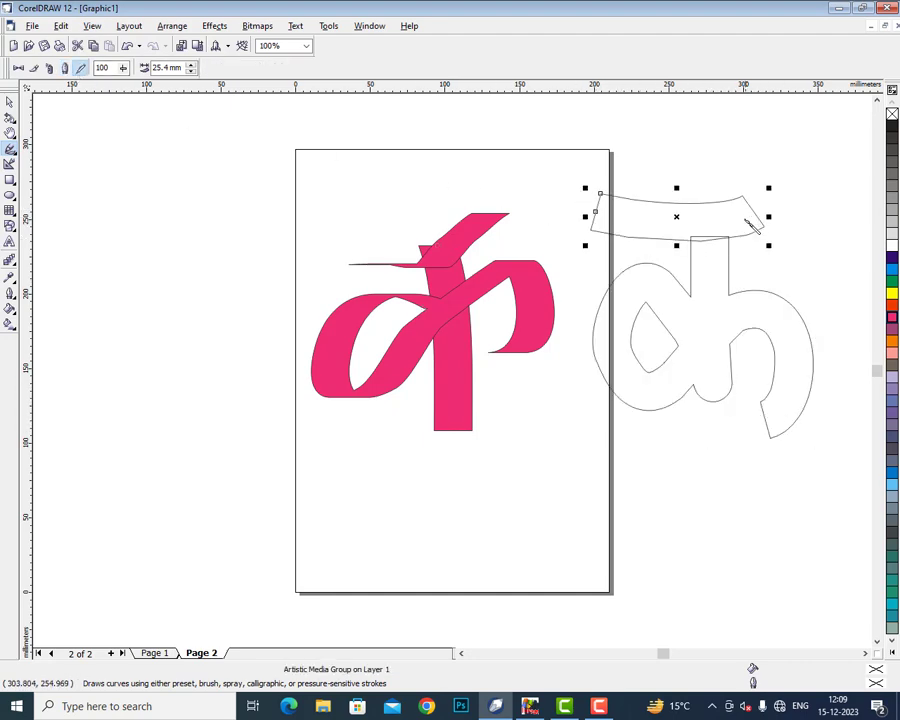
# Draw a closed four-sided shape with the Pen tool across the tops of both letters, about 260 by 57 mm.
pyautogui.click(12, 151)
pyautogui.click(81, 157)
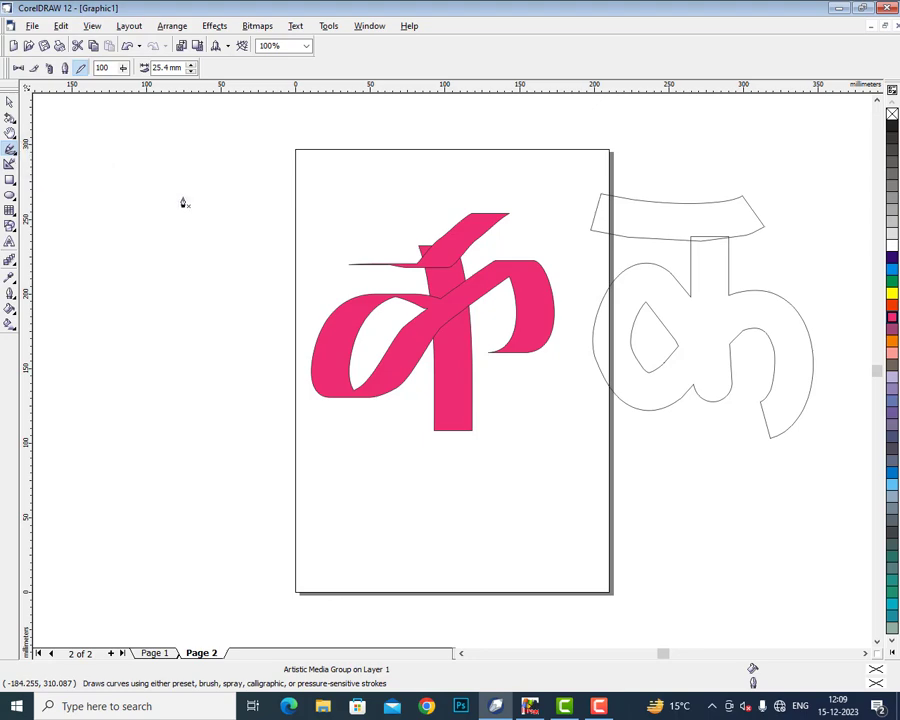
pyautogui.click(308, 246)
pyautogui.click(390, 178)
pyautogui.click(589, 176)
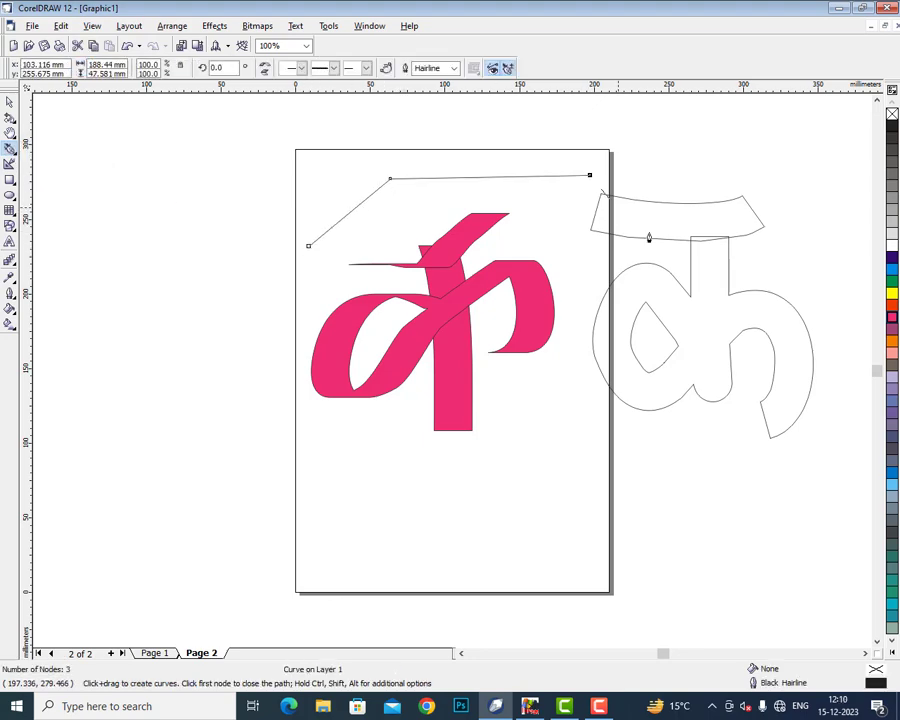
pyautogui.click(697, 261)
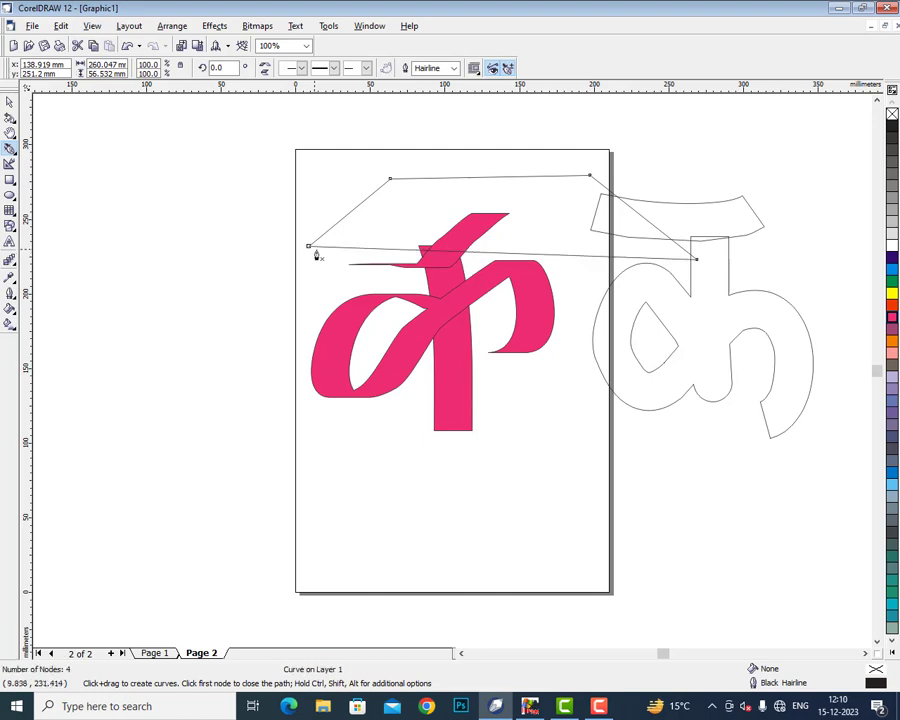
# Draw a closed four-sided shape around most of the pink letter with the Polyline tool, about 182 by 152 mm.
pyautogui.click(14, 153)
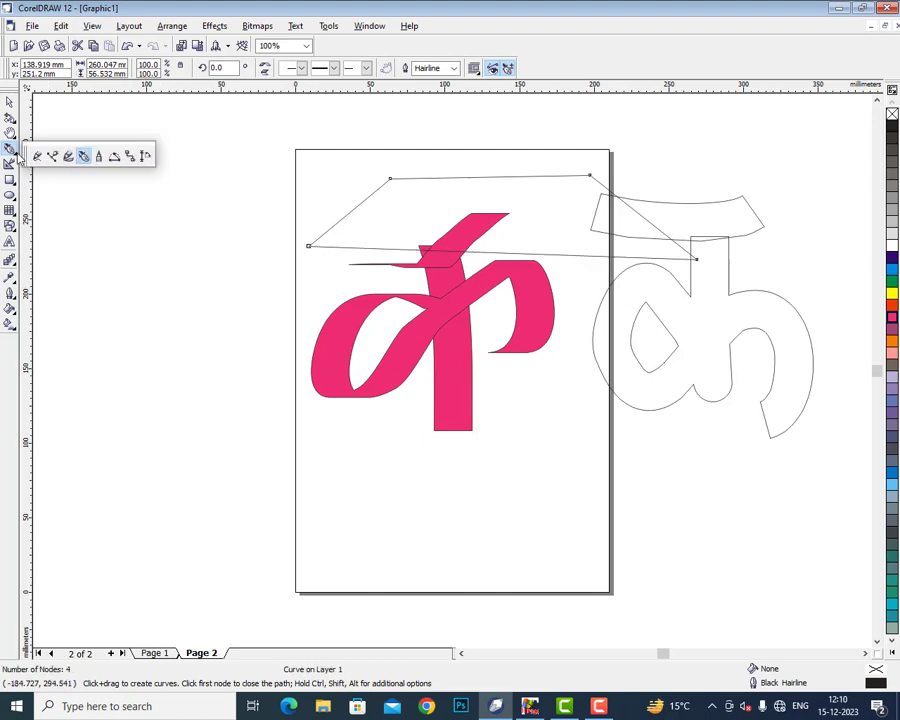
pyautogui.click(101, 158)
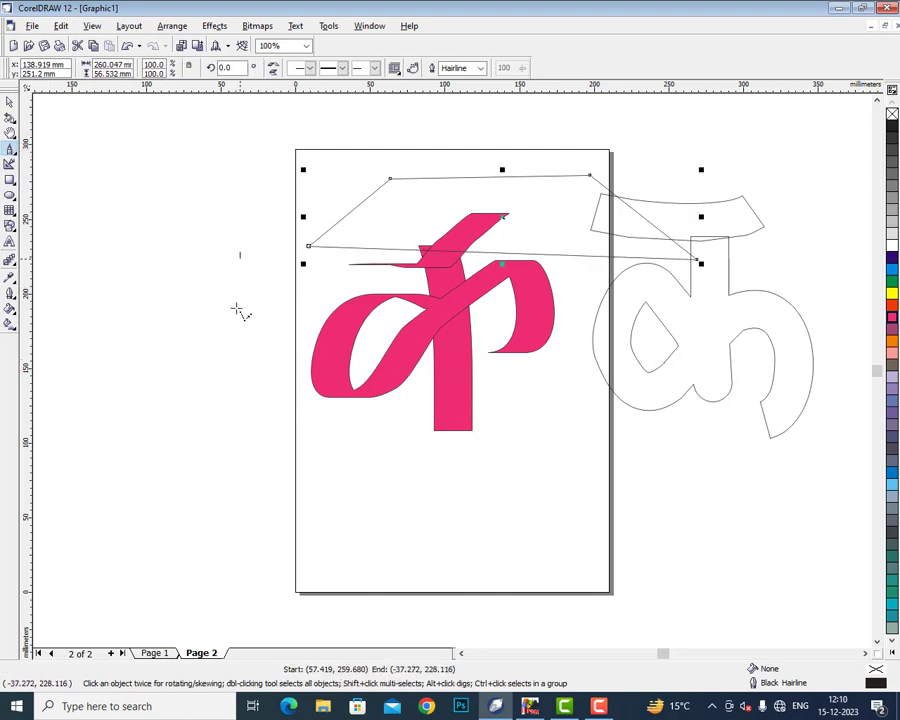
pyautogui.moveTo(240, 252); pyautogui.dragTo(236, 458)
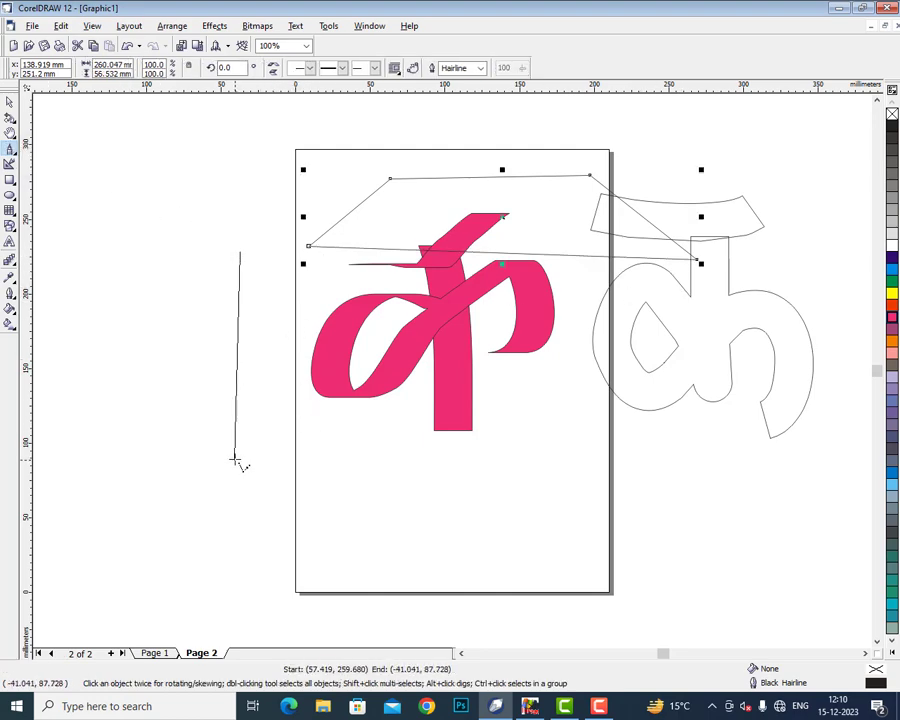
pyautogui.click(478, 469)
pyautogui.click(507, 243)
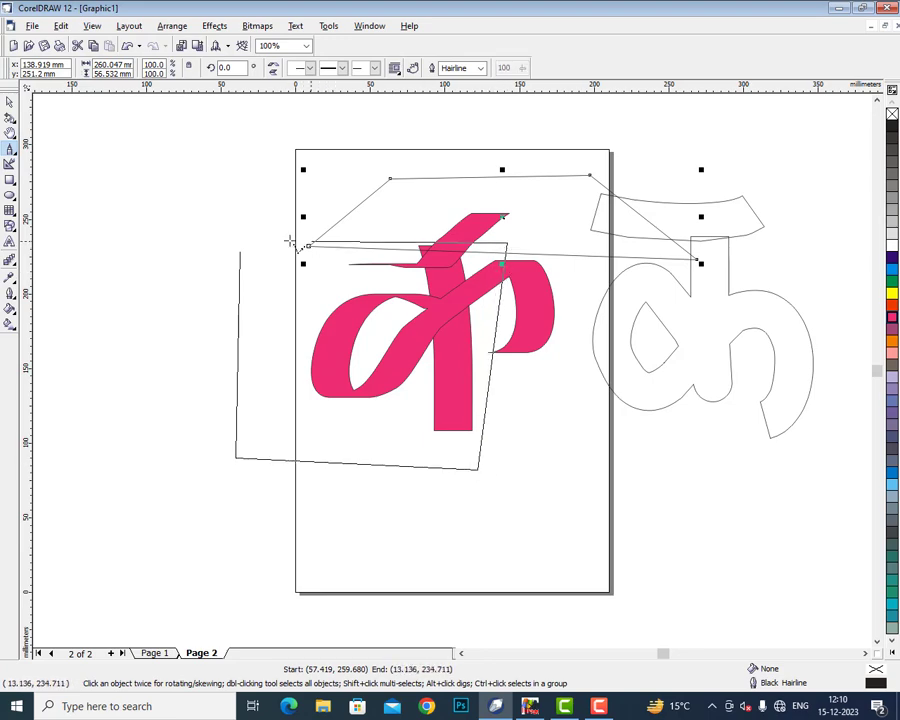
pyautogui.click(240, 252)
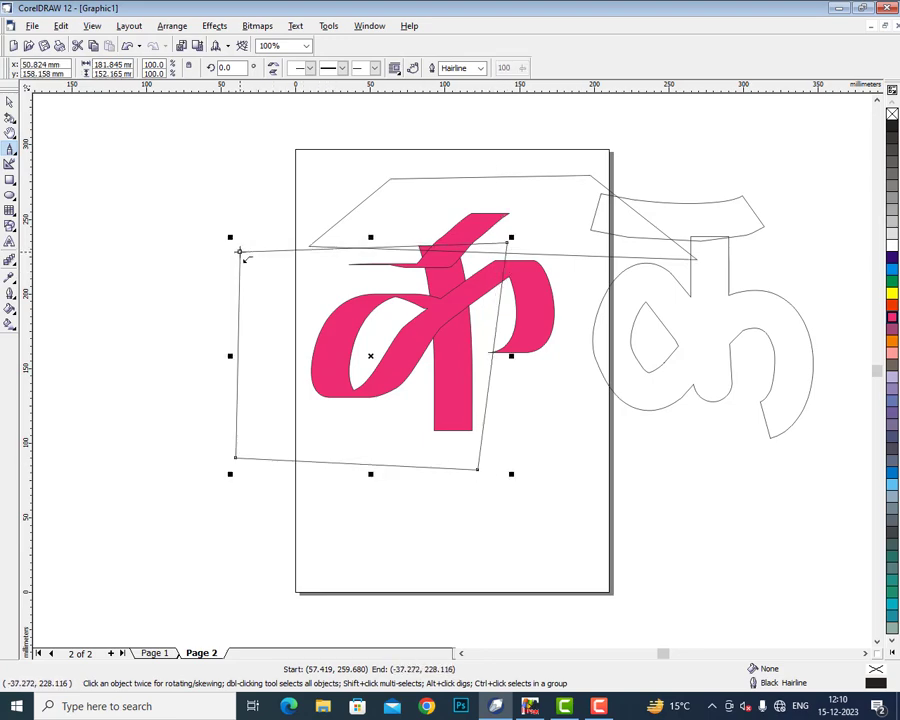
# Select all objects, including both letters and the two four-sided outlines, and delete them.
pyautogui.doubleClick(9, 103)
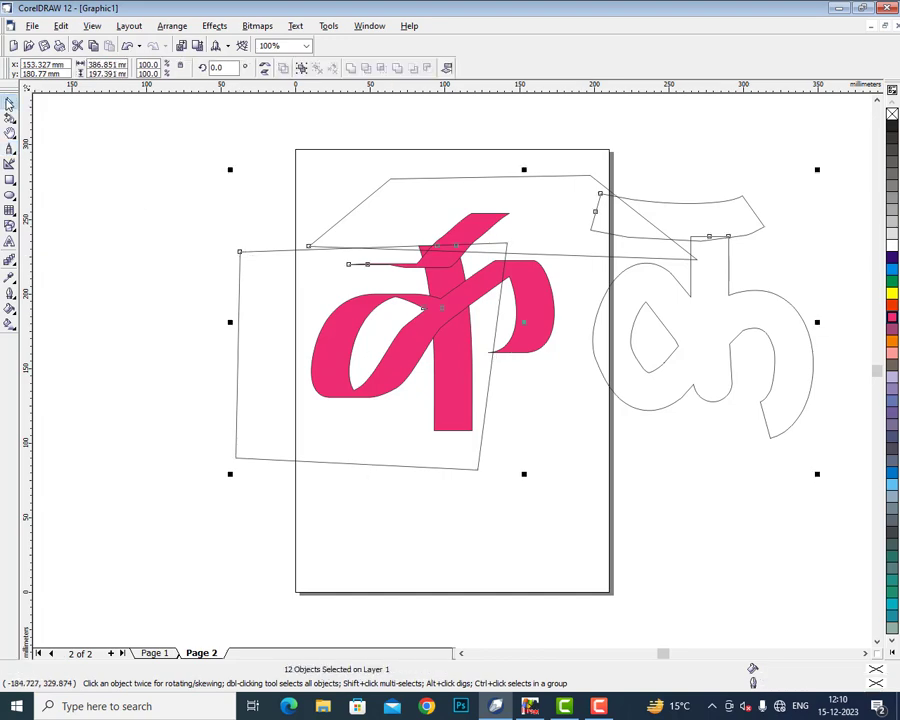
pyautogui.press('Delete')
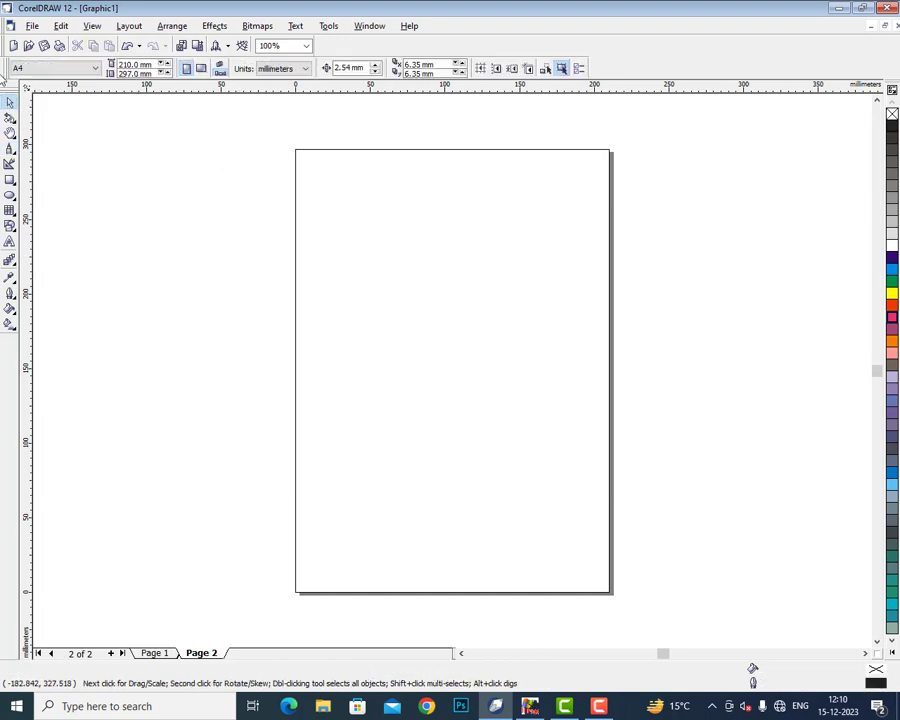
# Draw a face with the 3 Point Curve tool: a long hooked nose, two arched eyebrows and a smiling mouth about 45 by 18 mm.
pyautogui.click(11, 148)
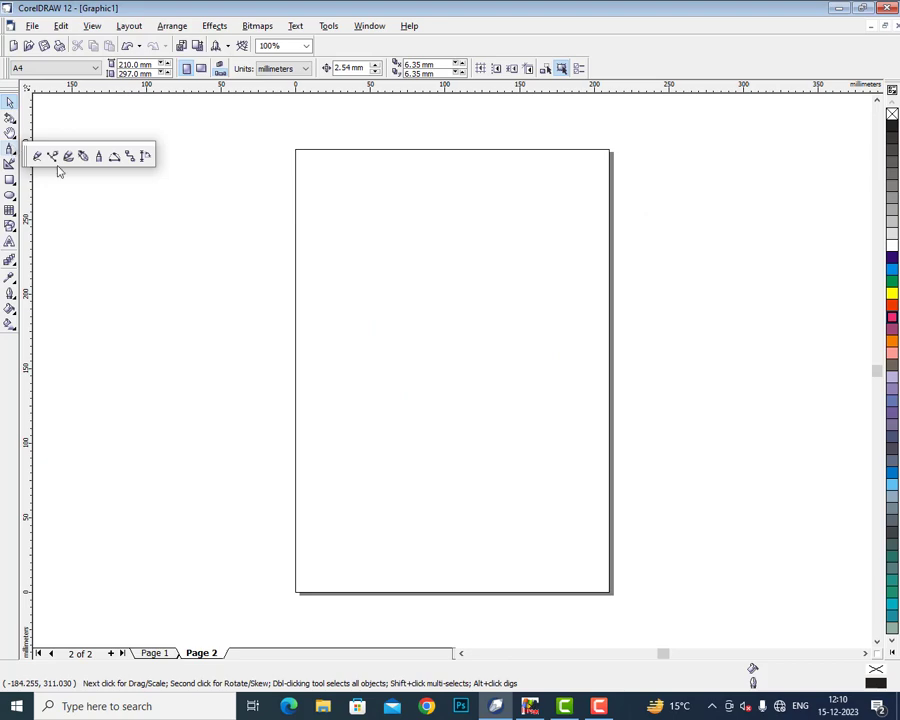
pyautogui.click(115, 157)
pyautogui.moveTo(435, 261); pyautogui.dragTo(435, 387)
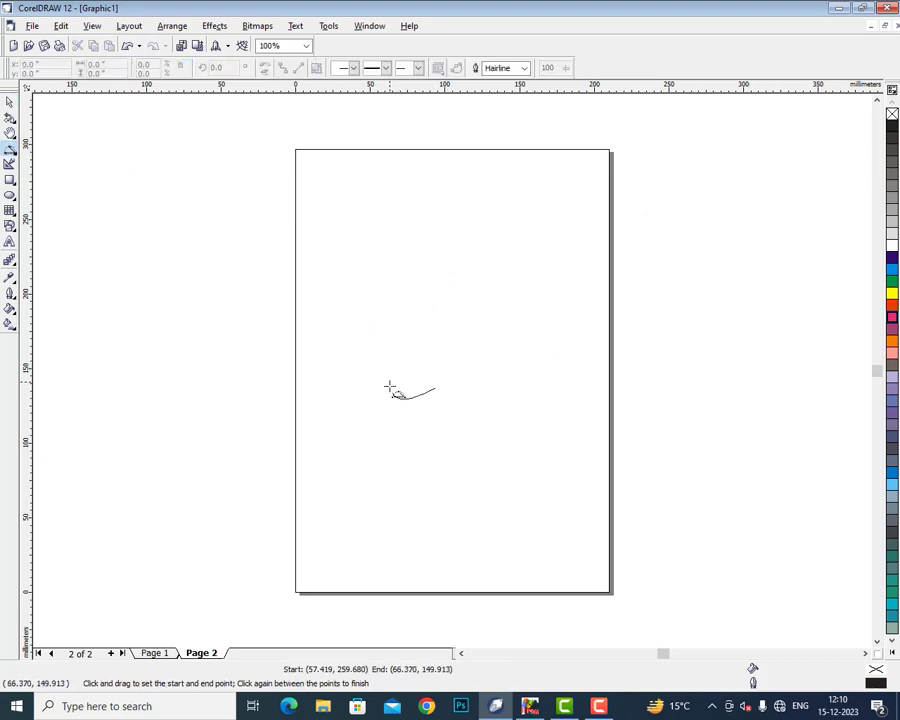
pyautogui.click(393, 395)
pyautogui.moveTo(352, 267); pyautogui.dragTo(499, 270)
pyautogui.click(380, 256)
pyautogui.click(473, 257)
pyautogui.moveTo(368, 441); pyautogui.dragTo(436, 440)
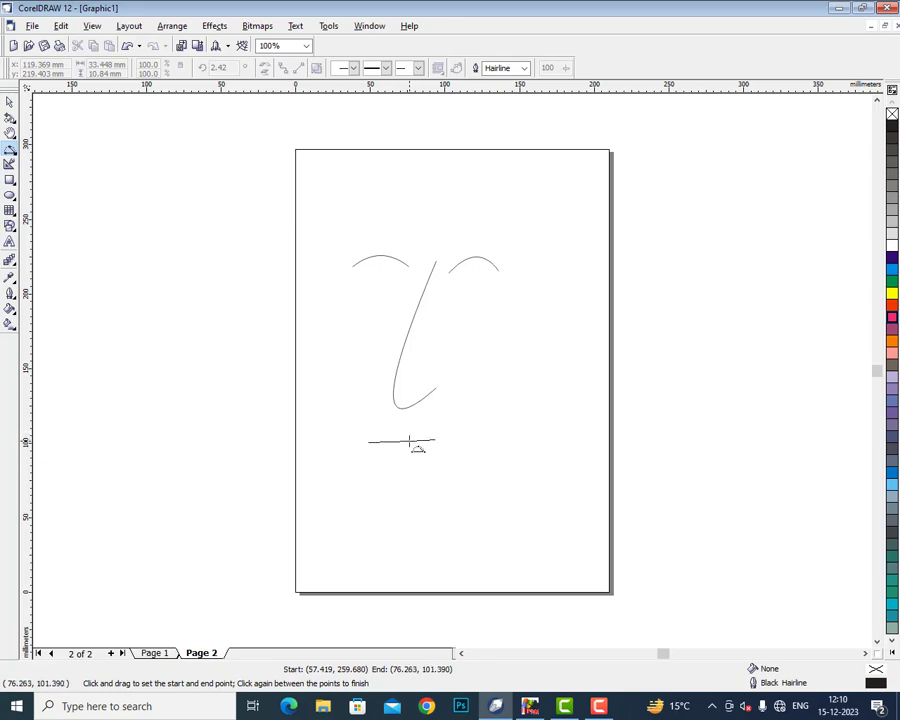
pyautogui.click(407, 467)
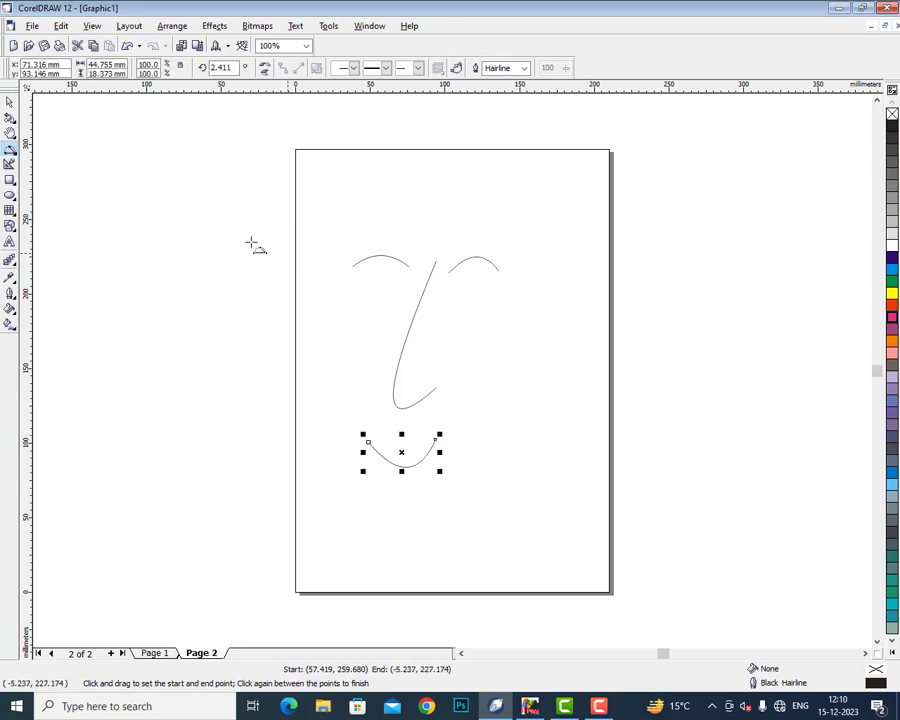
# Draw four rectangles around the face: one above the eyebrows, and others about 67 by 49 mm, 49 by 48 mm and 38 by 38 mm.
pyautogui.click(14, 151)
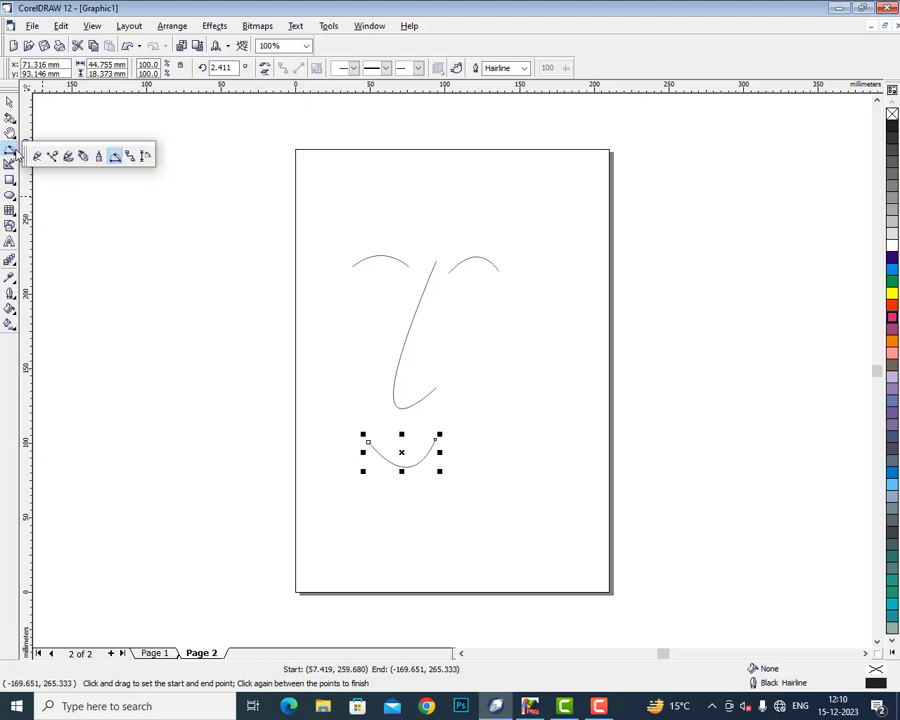
pyautogui.click(130, 158)
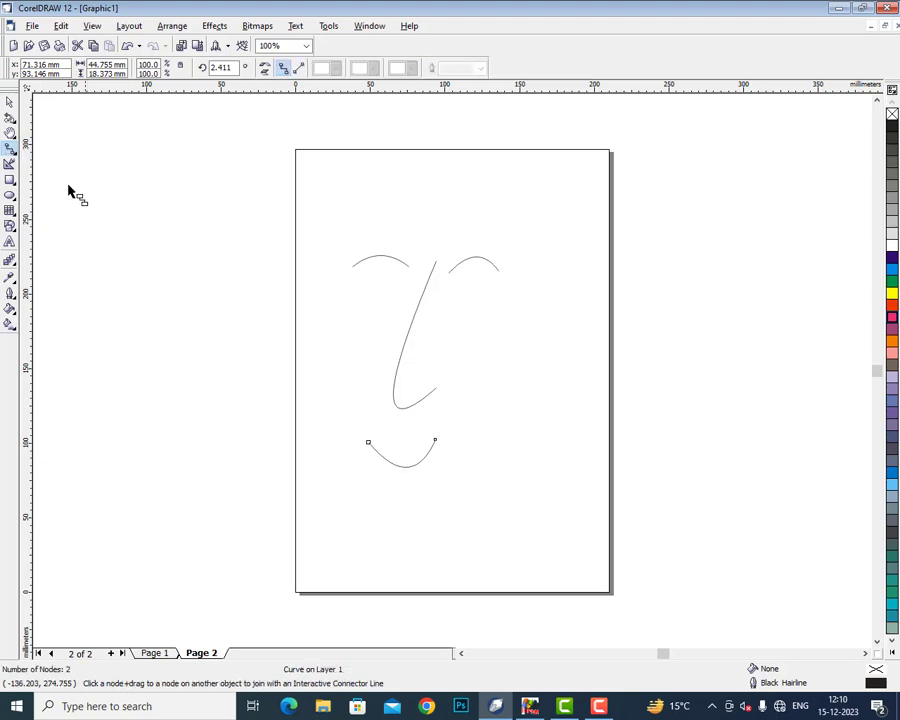
pyautogui.click(10, 181)
pyautogui.moveTo(344, 169); pyautogui.dragTo(439, 235)
pyautogui.moveTo(487, 293); pyautogui.dragTo(588, 368)
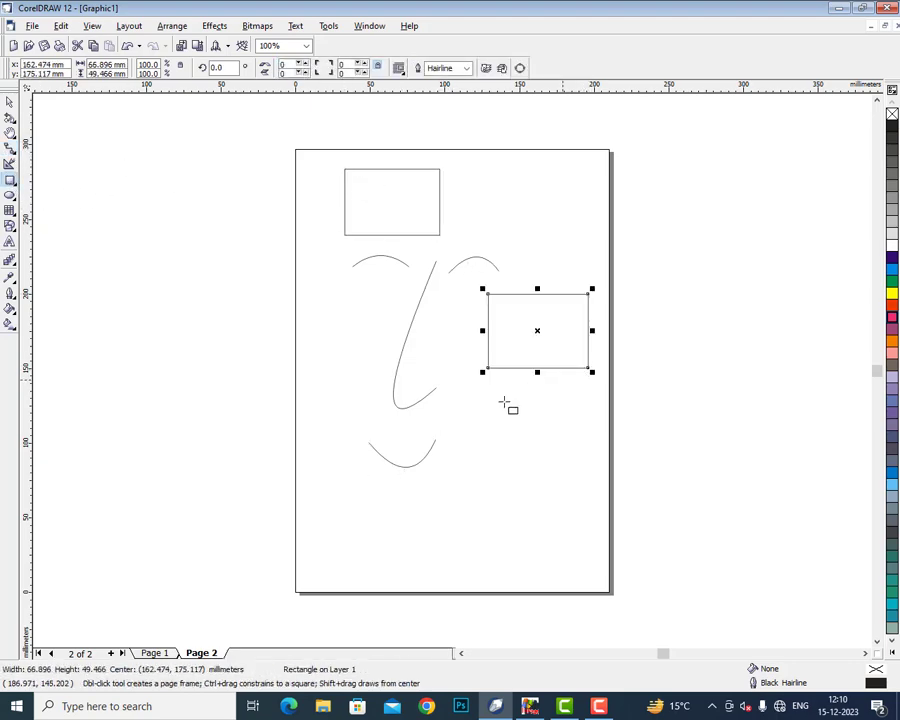
pyautogui.moveTo(481, 421); pyautogui.dragTo(555, 491)
pyautogui.moveTo(328, 343); pyautogui.dragTo(389, 404)
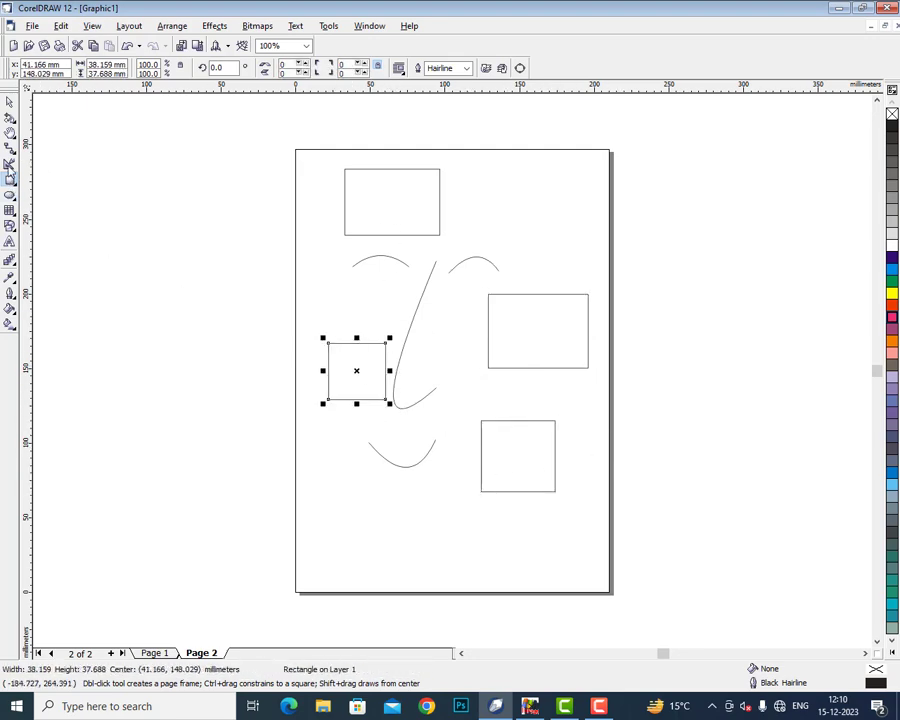
# Join the lower edge of the rectangle above the eyebrows to the lowest rectangle's upper midpoint with the Interactive Connector tool.
pyautogui.click(10, 149)
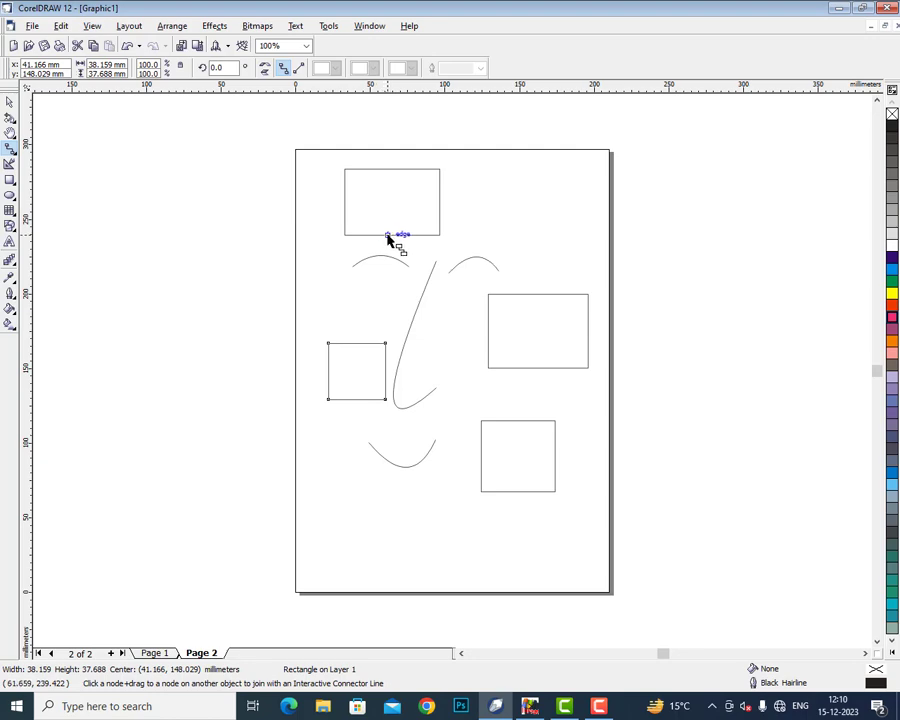
pyautogui.moveTo(391, 235); pyautogui.dragTo(519, 425)
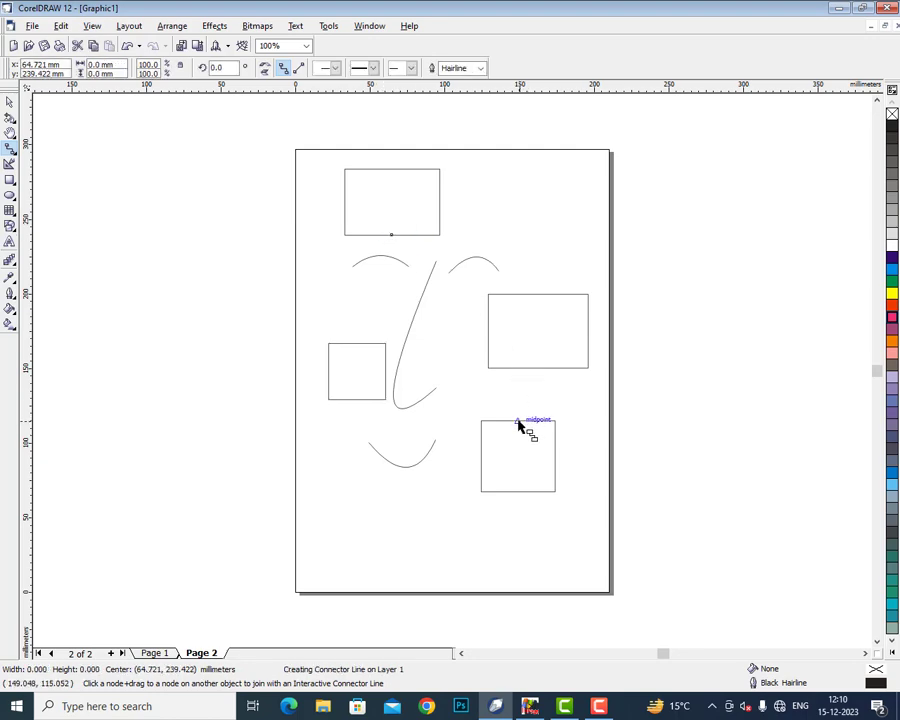
pyautogui.click(517, 420)
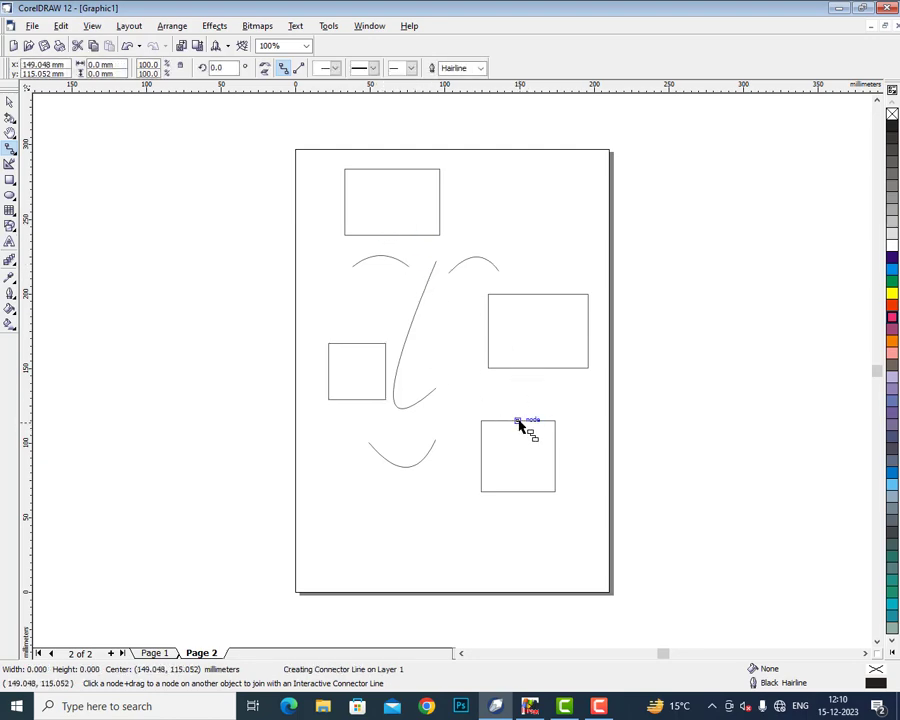
pyautogui.click(516, 418)
pyautogui.moveTo(516, 420); pyautogui.dragTo(393, 238)
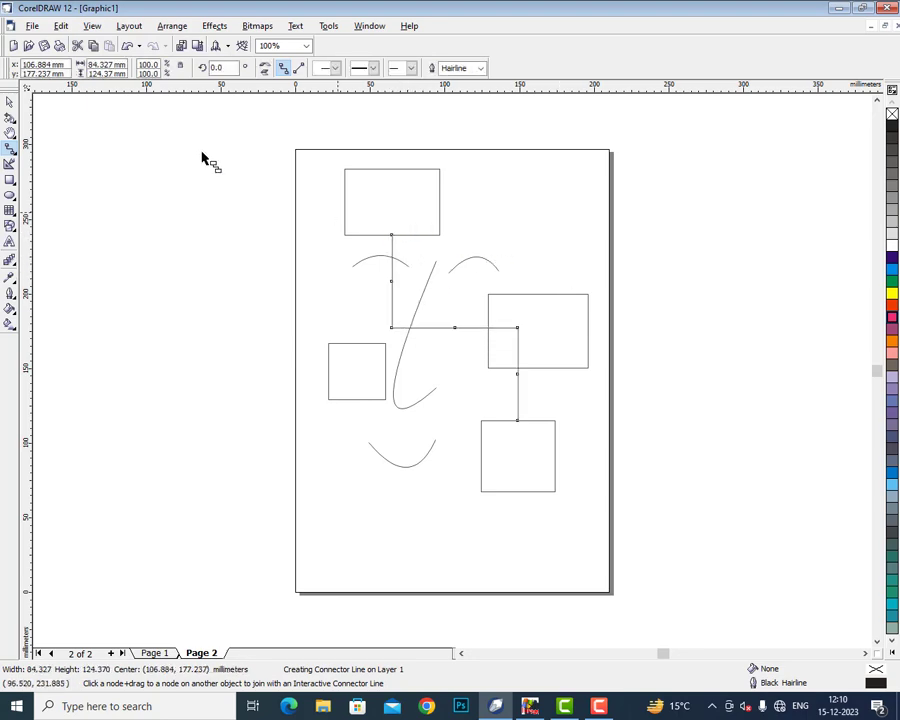
# Move the connected lowest rectangle off the page beside the face, and back onto the page to about x 121 mm, y 114 mm.
pyautogui.click(10, 103)
pyautogui.click(521, 493)
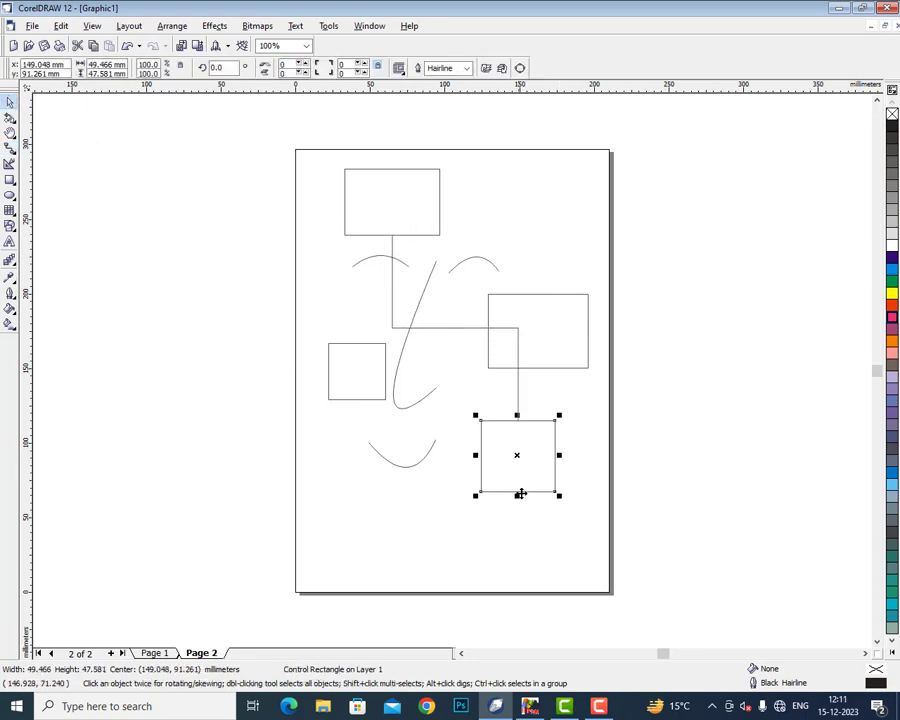
pyautogui.moveTo(518, 452); pyautogui.dragTo(235, 367)
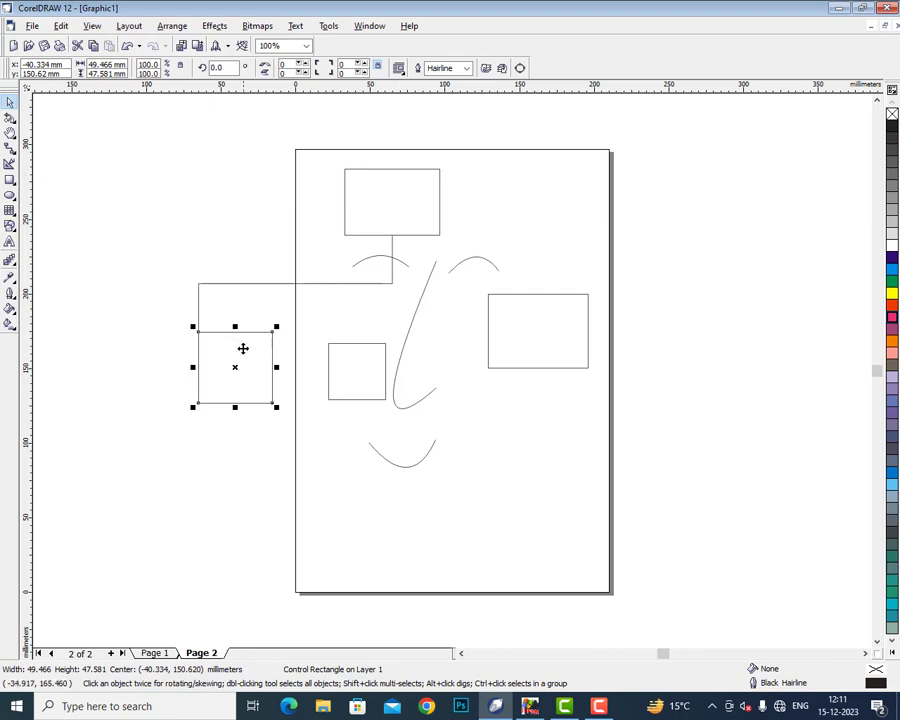
pyautogui.moveTo(234, 369); pyautogui.dragTo(475, 424)
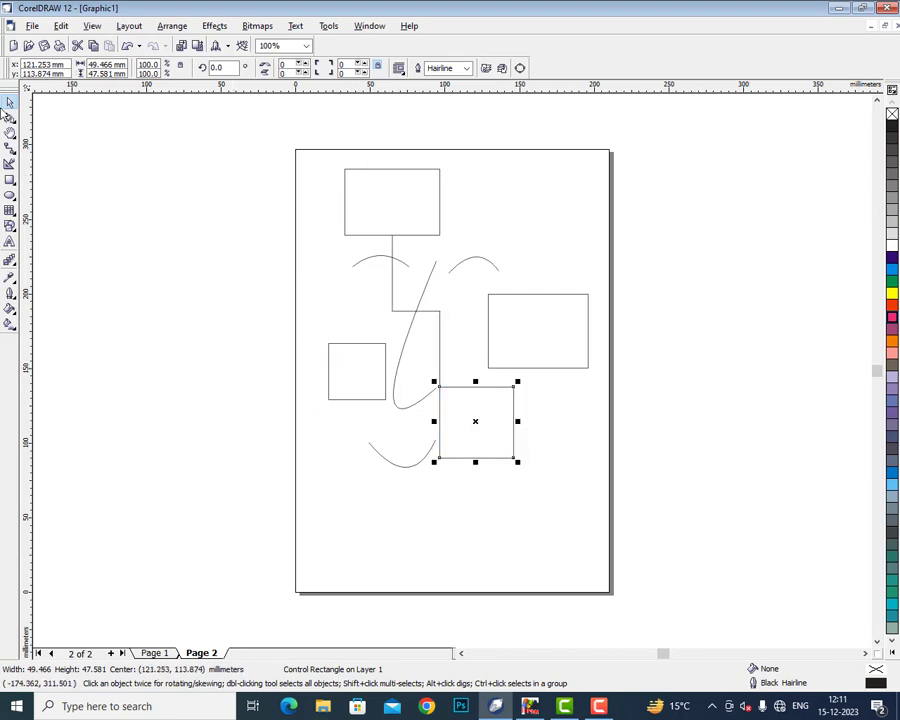
# Delete all objects on the page and draw a vertical dimension line with the Dimension tool down most of the page's height.
pyautogui.doubleClick(10, 104)
pyautogui.press('Delete')
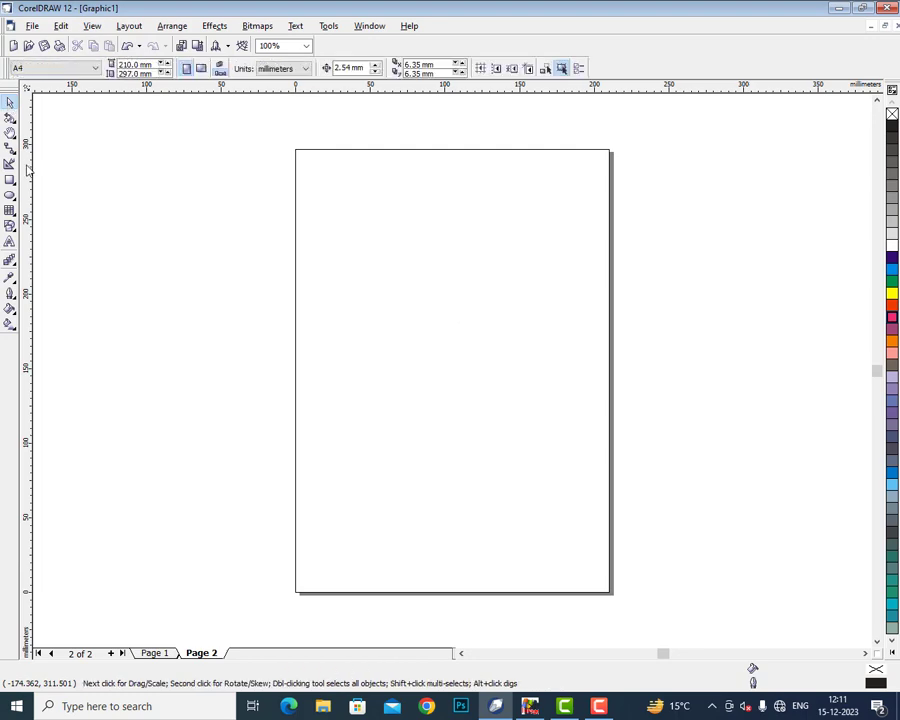
pyautogui.click(10, 149)
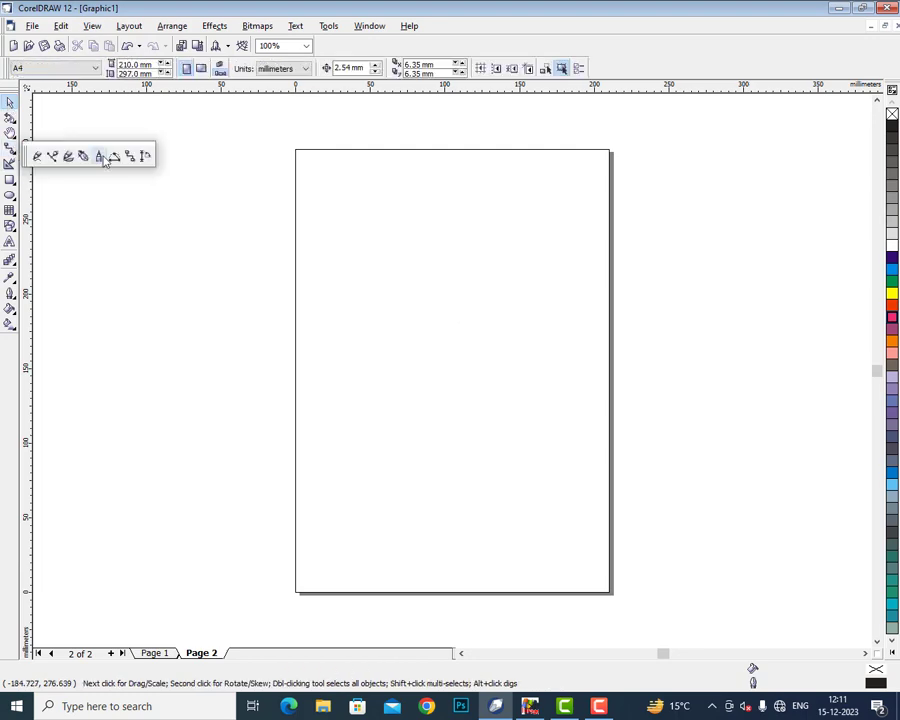
pyautogui.click(145, 156)
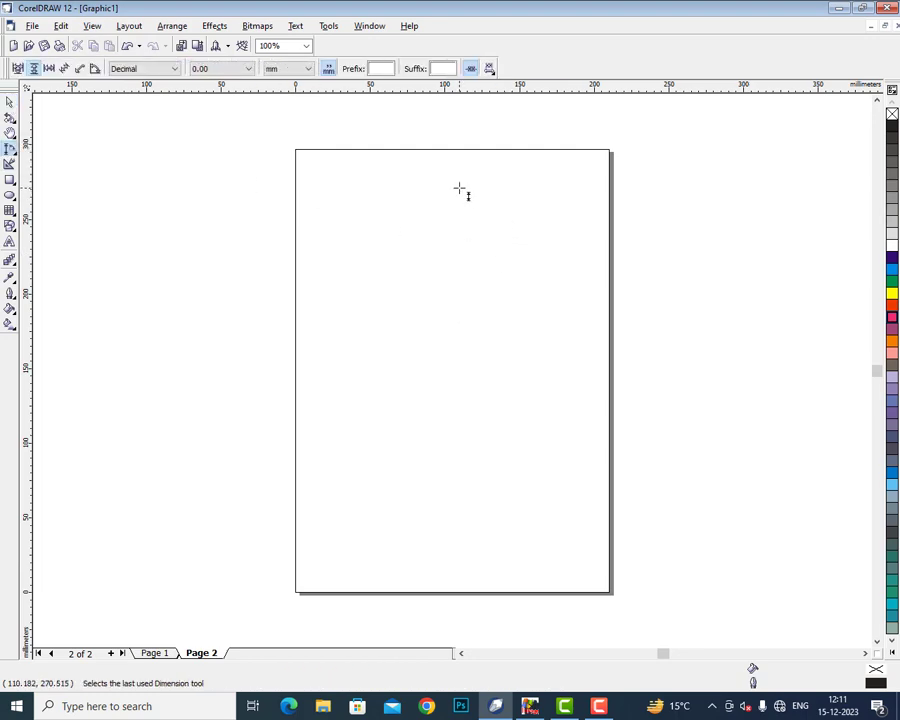
pyautogui.moveTo(459, 188); pyautogui.dragTo(473, 493)
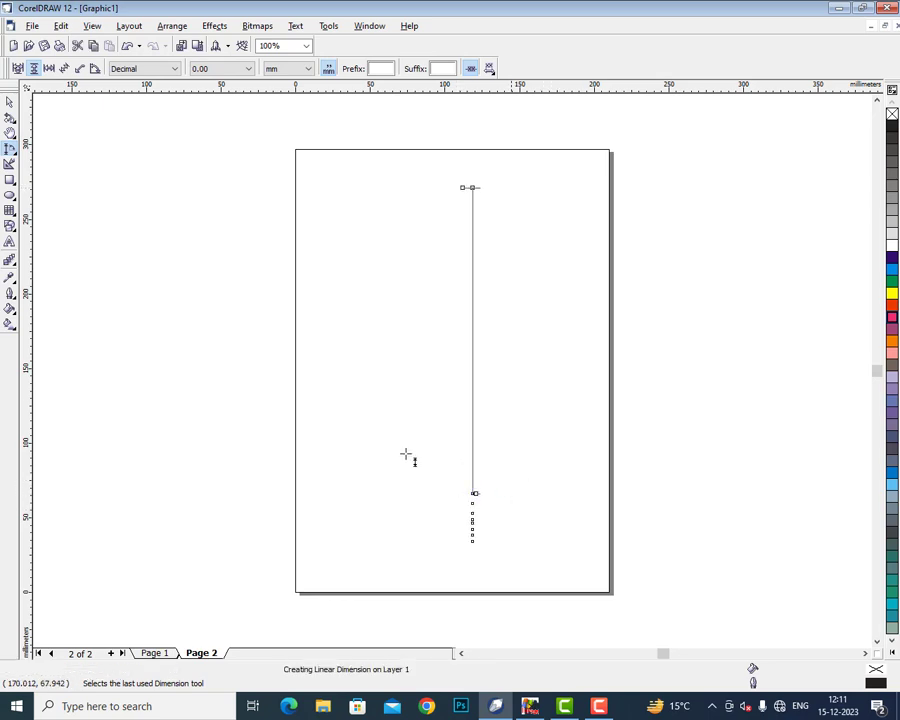
pyautogui.click(10, 101)
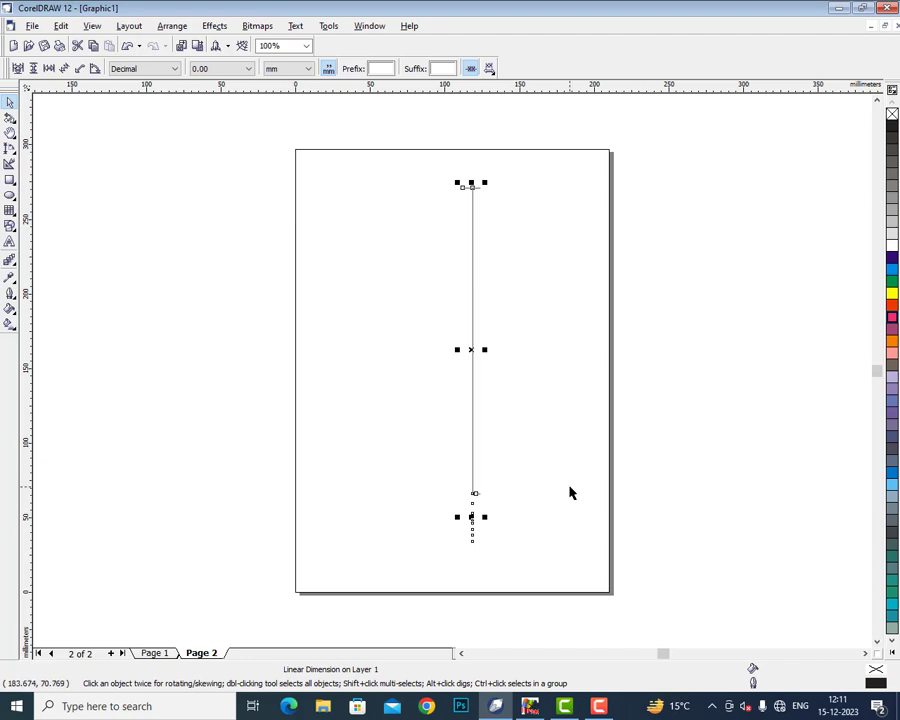
# Zoom to the selected vertical dimension and set its precision to 0.00.
pyautogui.hotkey('shift', 'F2')
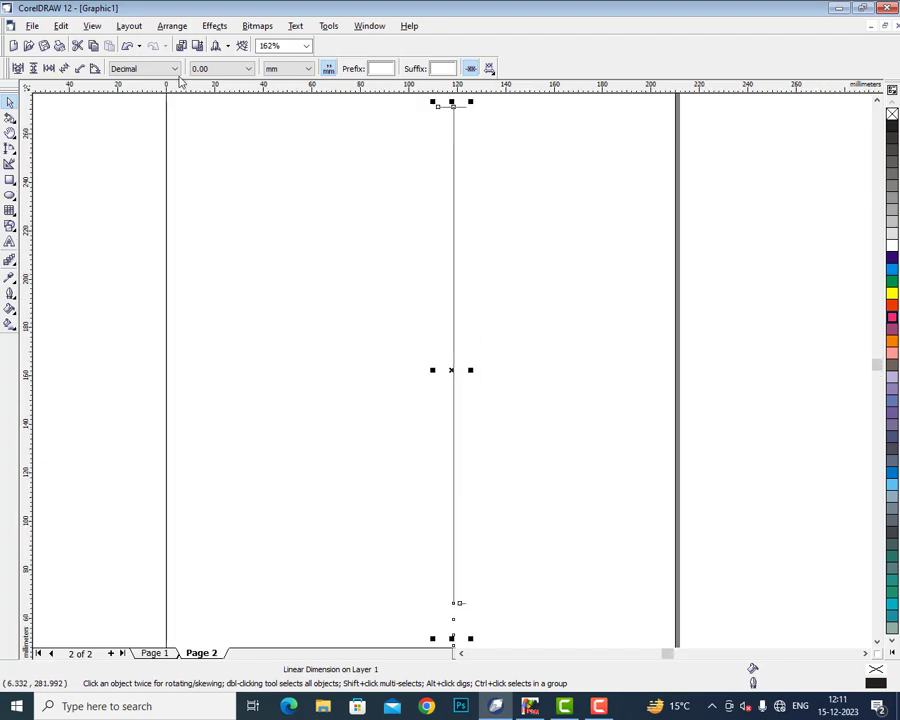
pyautogui.click(247, 69)
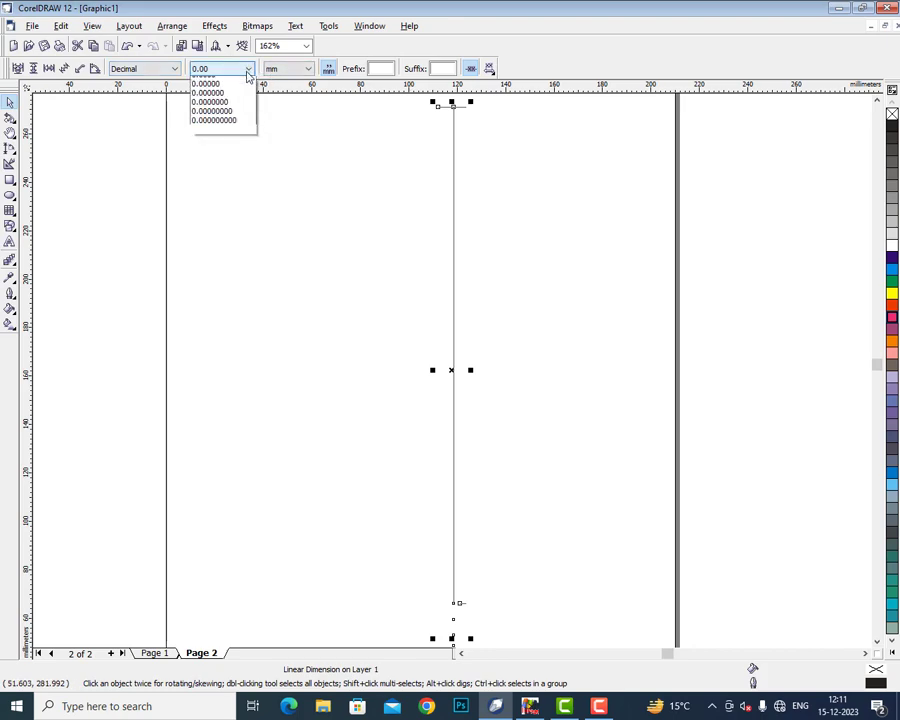
pyautogui.click(230, 101)
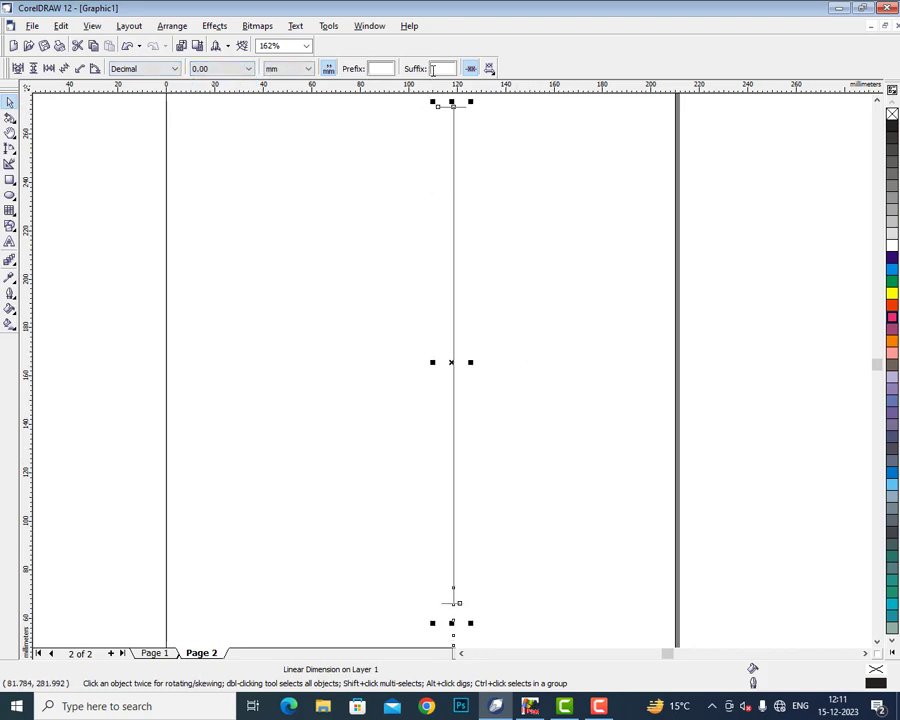
# Close the drawing without saving its changes and create a new blank document.
pyautogui.hotkey('ctrl', 'F4')
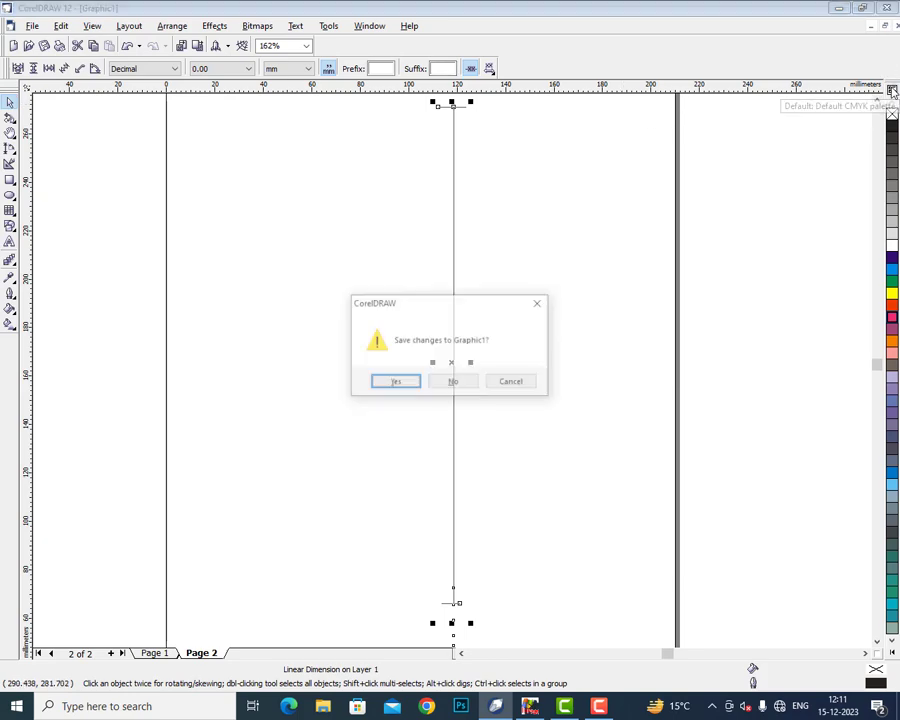
pyautogui.press('n')
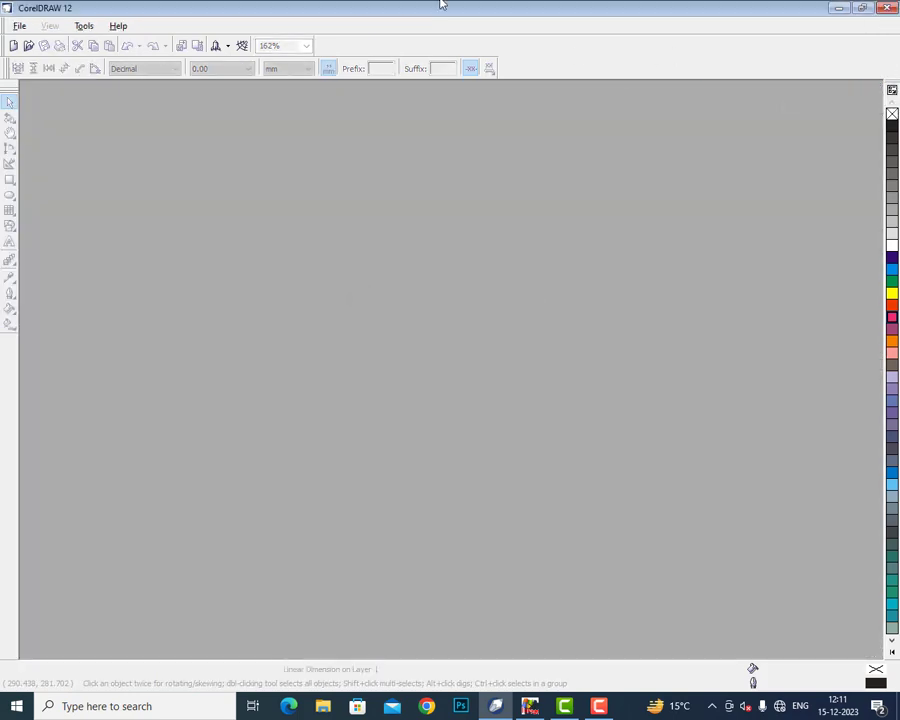
pyautogui.hotkey('ctrl', 'n')
# Set the document units to inches and draw a vertical dimension about 5.3 inches tall near the page's centre.
pyautogui.click(290, 68)
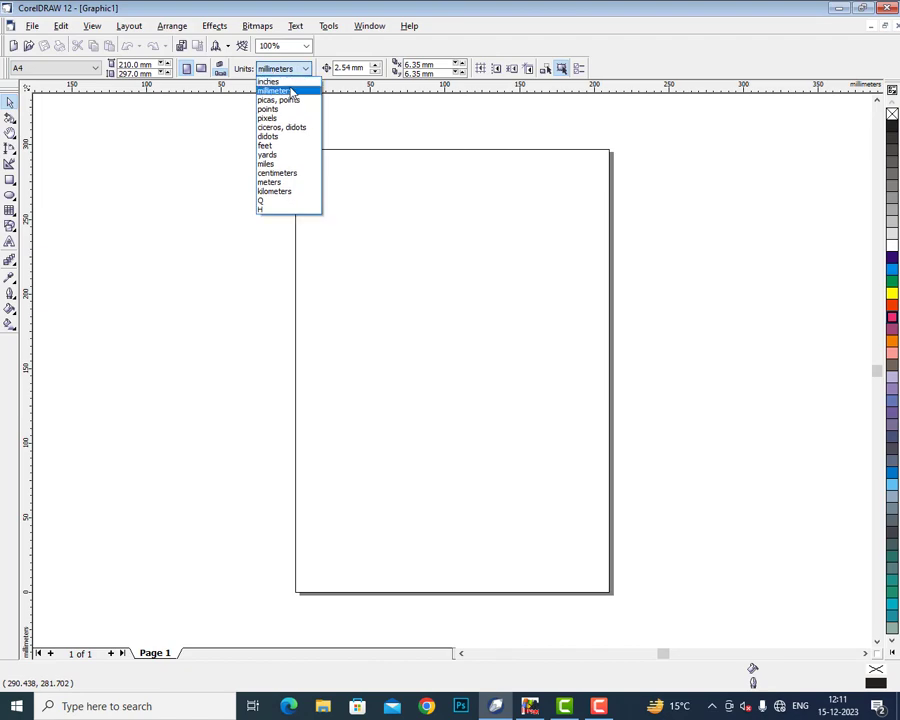
pyautogui.click(280, 81)
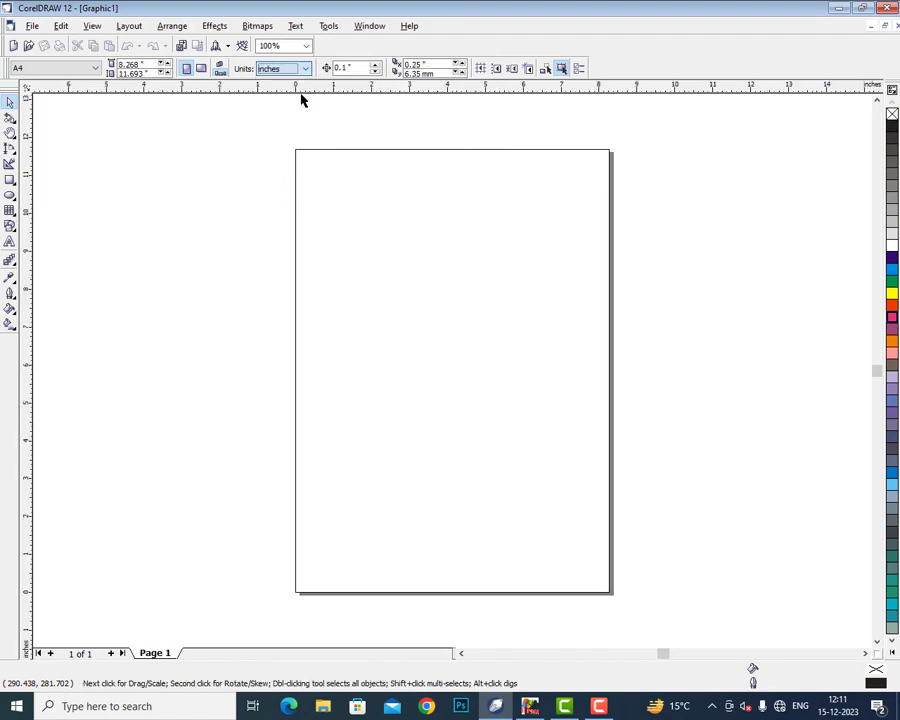
pyautogui.click(9, 148)
pyautogui.click(459, 211)
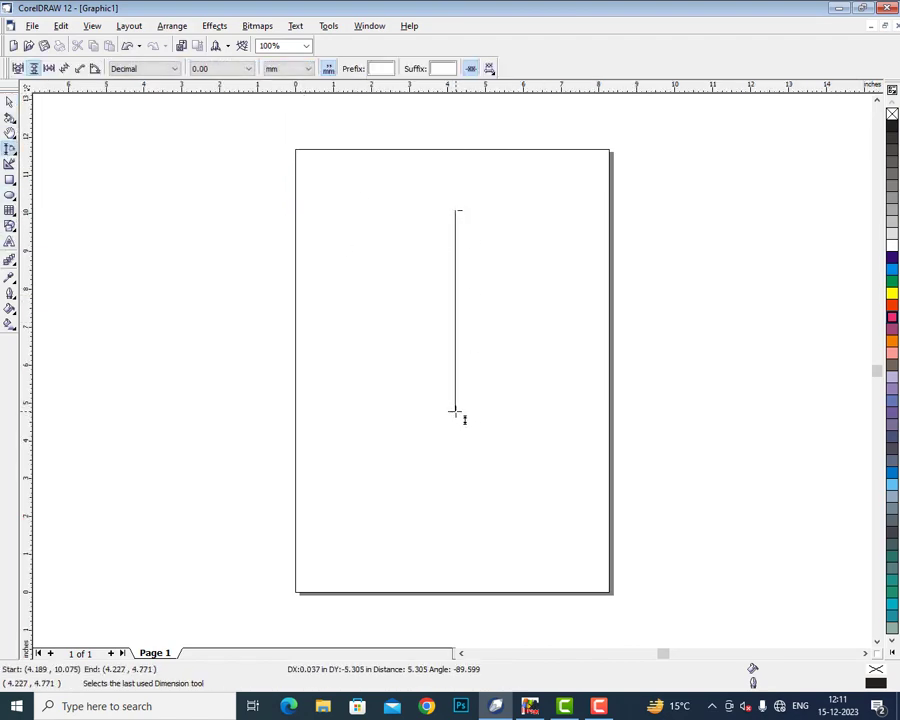
pyautogui.click(455, 411)
pyautogui.click(415, 400)
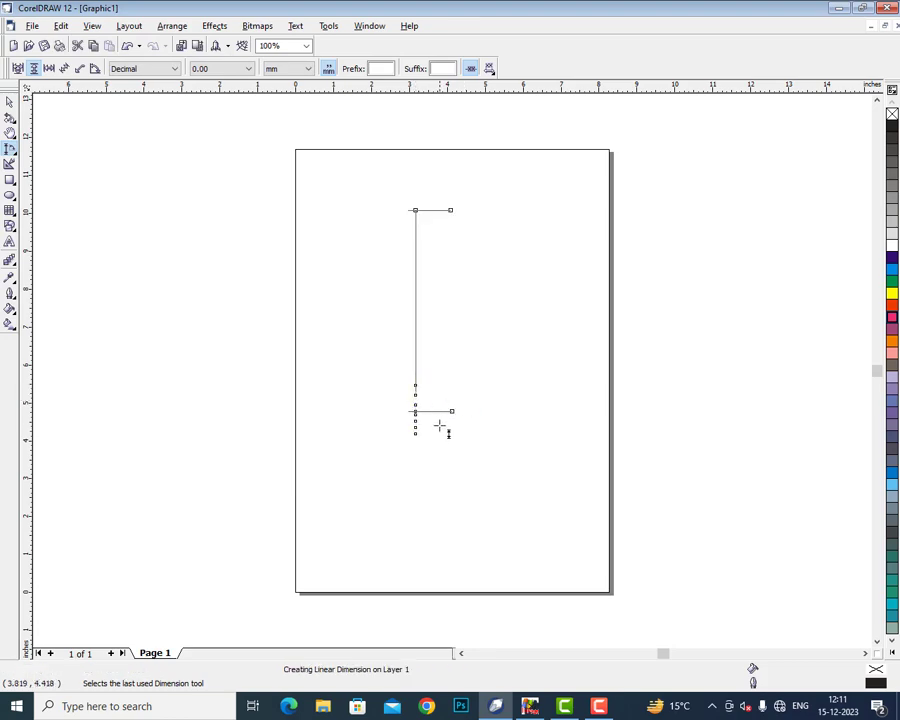
# Change the vertical dimension's measurement units to inches.
pyautogui.scroll(5, 434, 404)
pyautogui.scroll(-6, 434, 402)
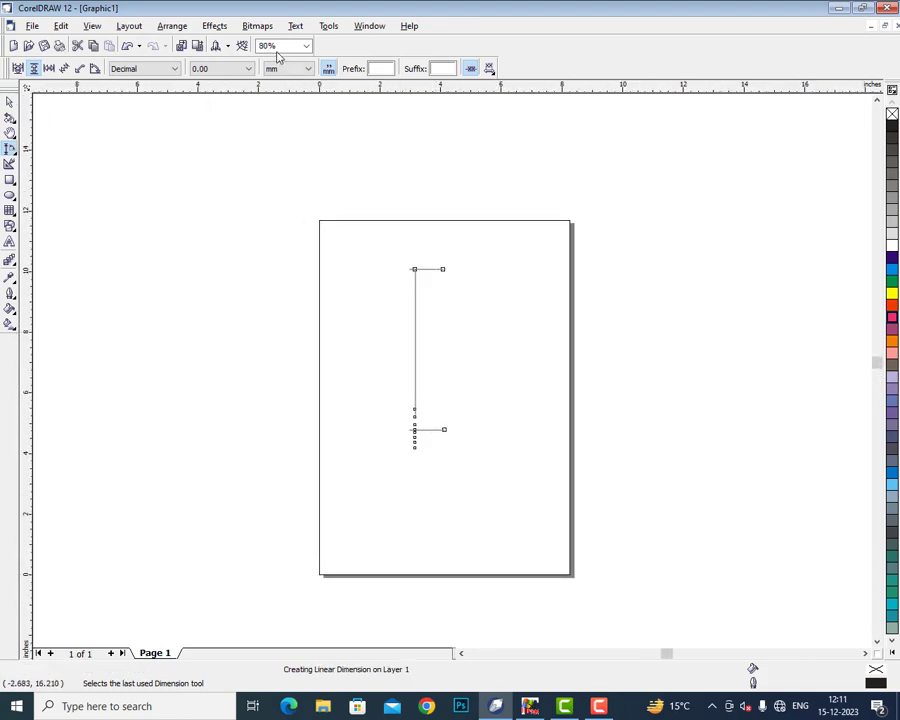
pyautogui.click(307, 68)
pyautogui.click(299, 99)
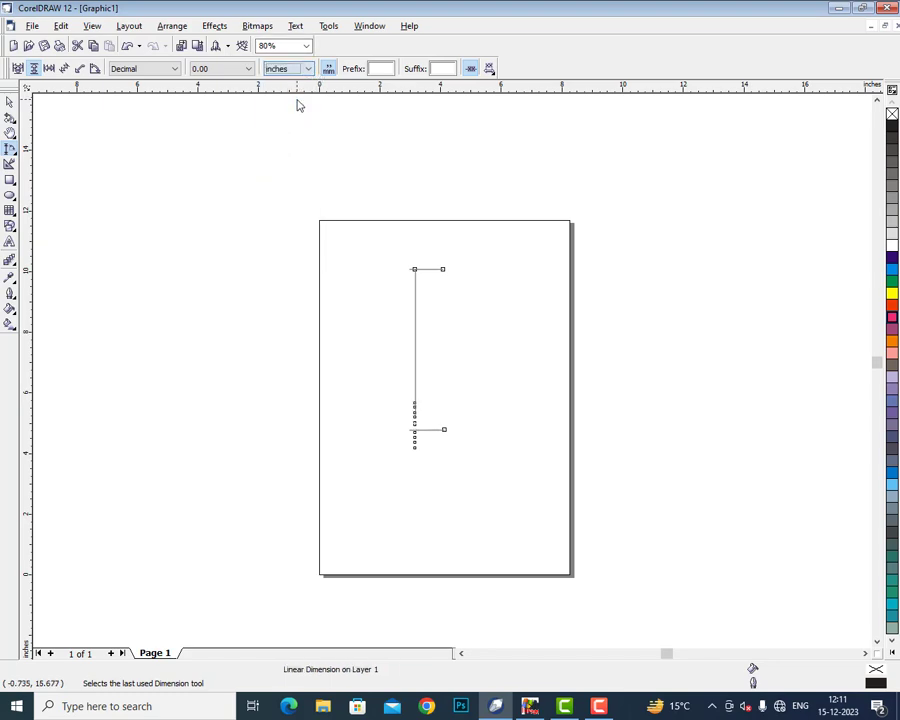
# Draw two more vertical dimensions with the Auto Dimension tool, one about 4.6 inches tall and one reaching the page's lower part.
pyautogui.click(18, 68)
pyautogui.click(477, 253)
pyautogui.click(471, 391)
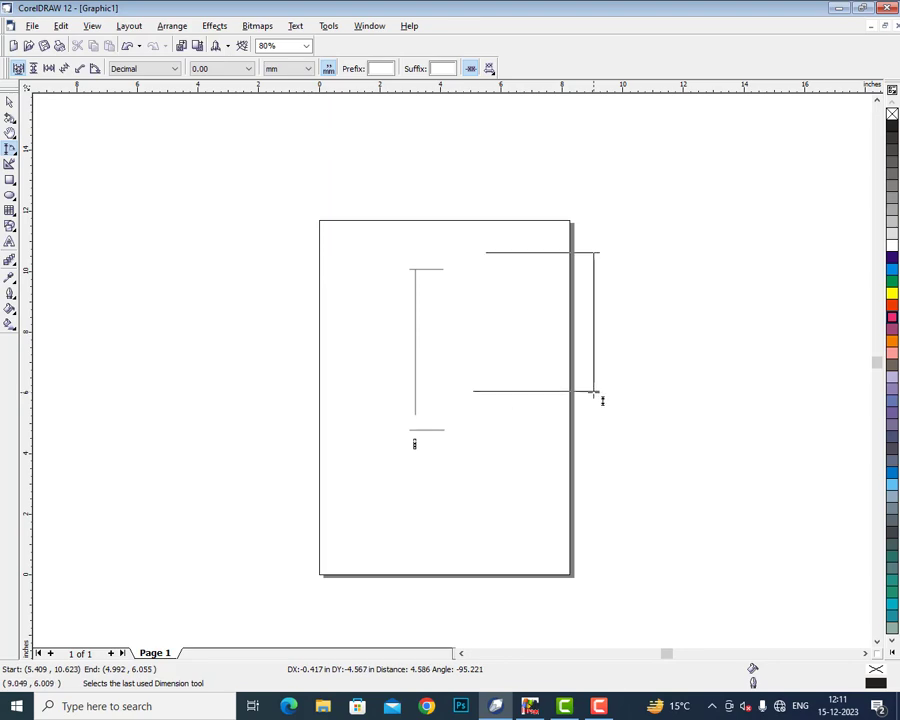
pyautogui.click(520, 386)
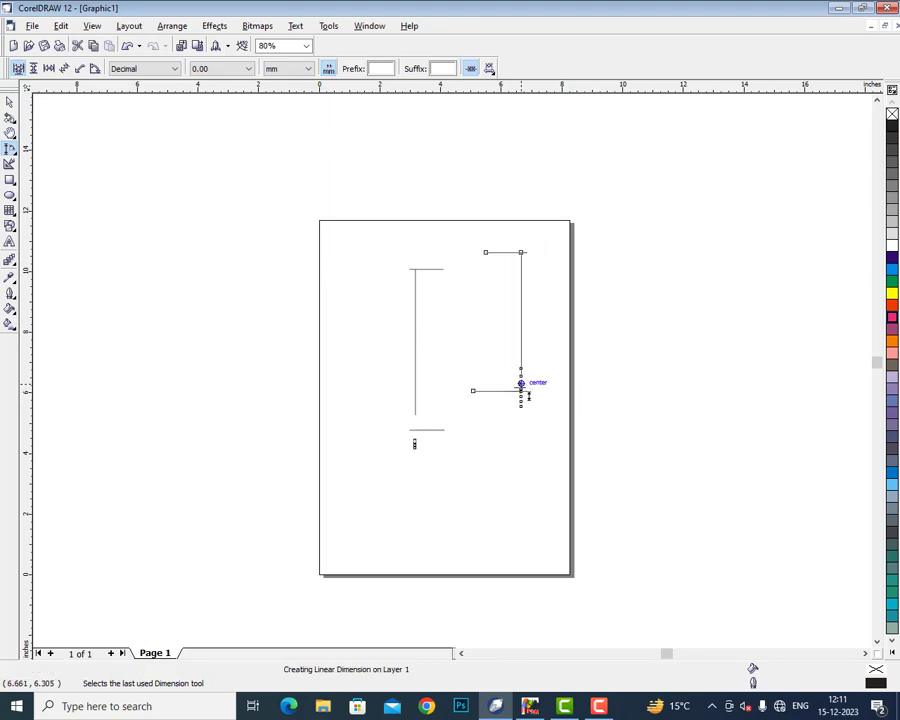
pyautogui.click(527, 499)
pyautogui.click(466, 331)
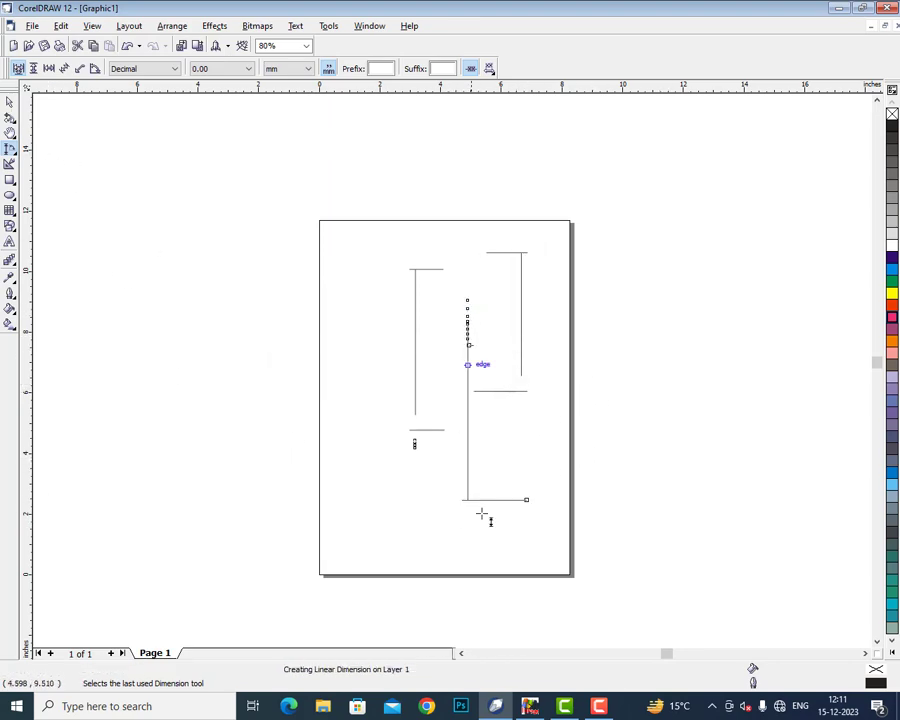
# Select all the dimension lines on the page and delete them.
pyautogui.click(10, 103)
pyautogui.doubleClick(10, 103)
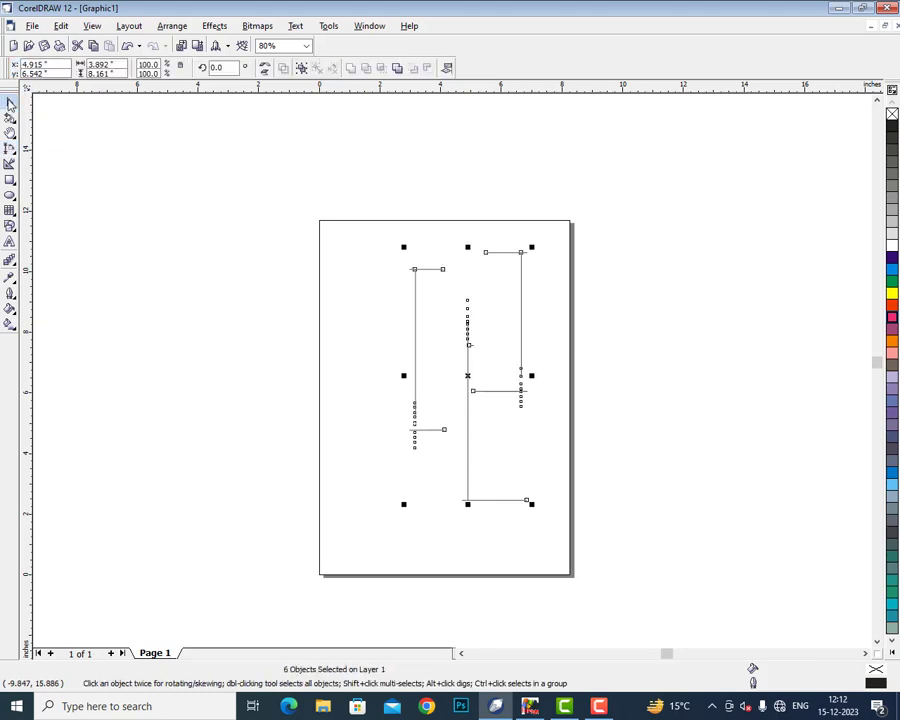
pyautogui.press('Delete')
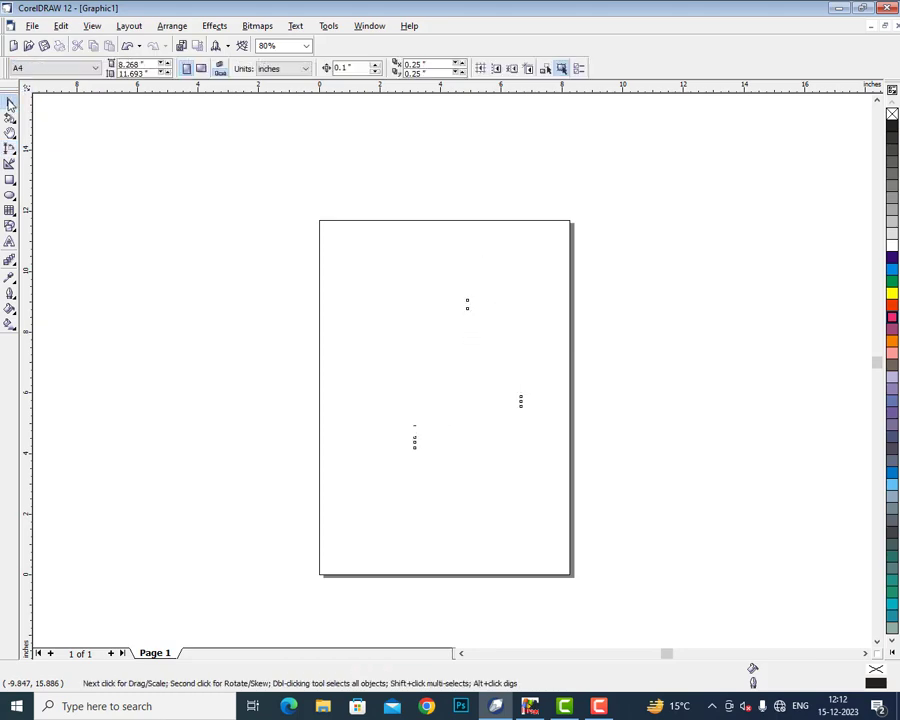
pyautogui.click(12, 157)
pyautogui.click(14, 158)
pyautogui.click(13, 152)
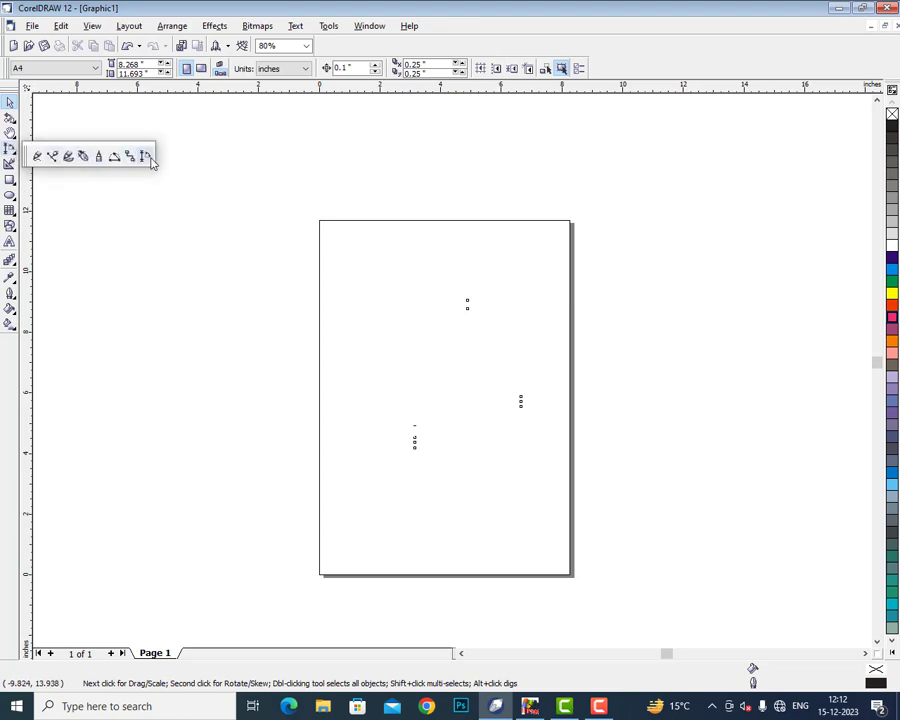